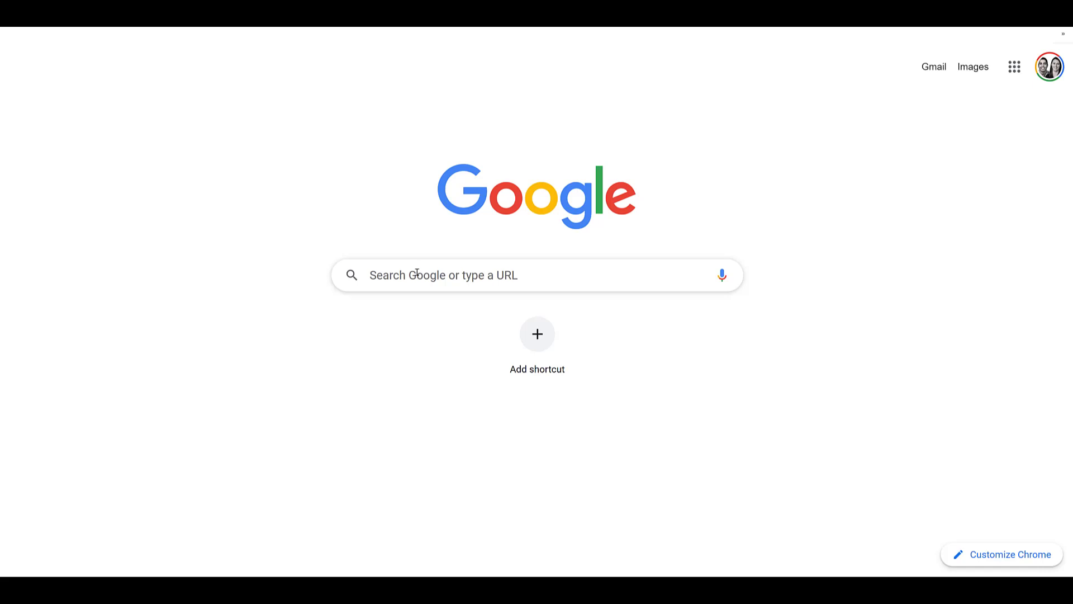
Step: Enter 'warehouse cleaning' in the Google search box and zoom out to see more suggestions
{"action": "left_click", "coordinate": [417, 273]}
{"action": "type", "text": "wareh"}
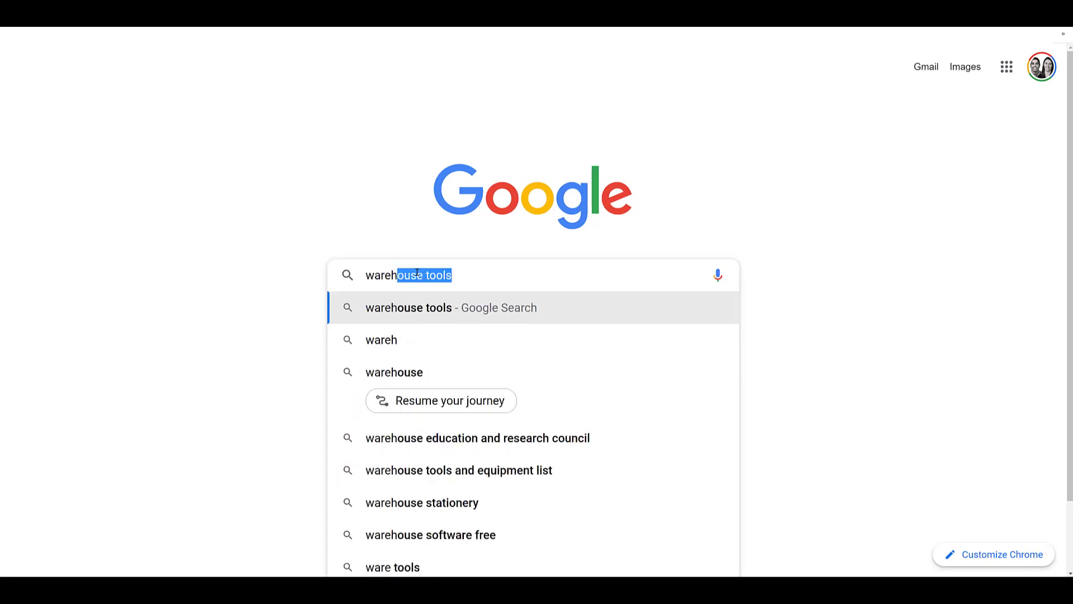
{"action": "type", "text": "ouse cleaning"}
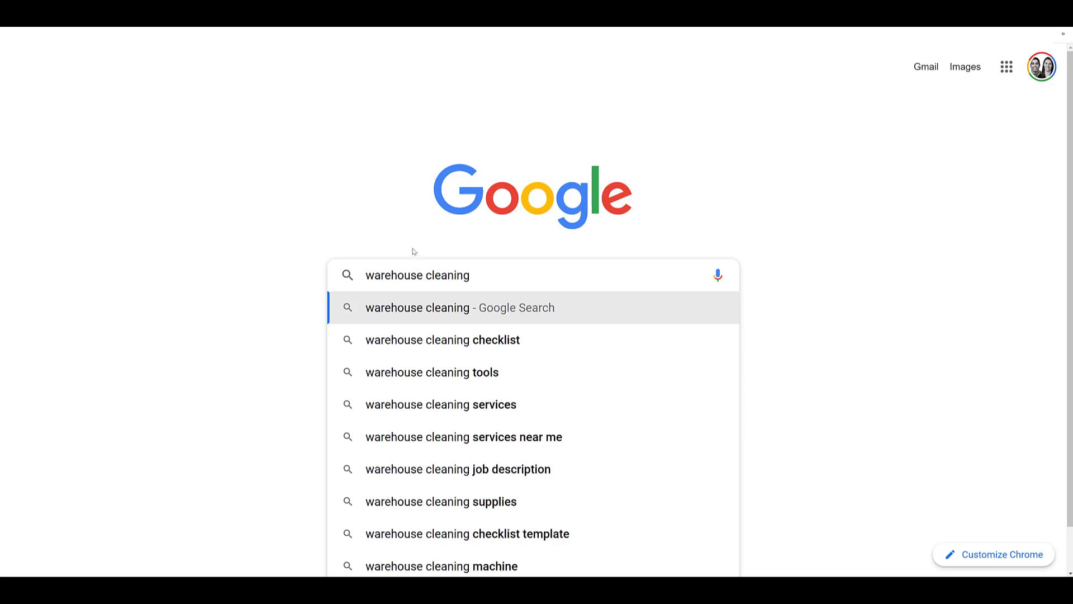
{"action": "key", "text": "ctrl+minus"}
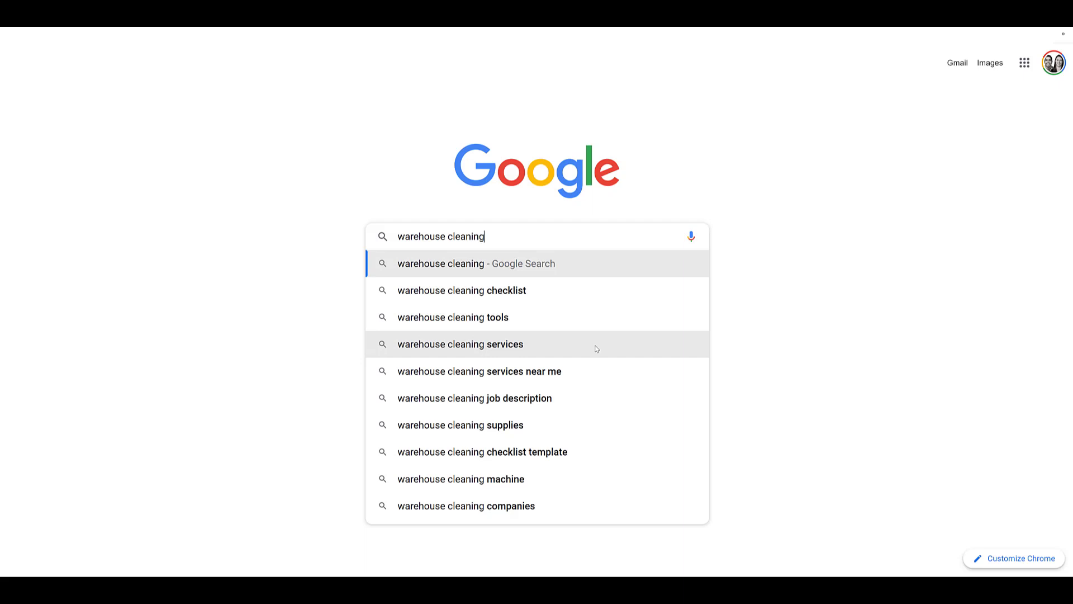
Step: Extend the query to 'warehouse cleaning services' to see near me, singapore and industrial variants
{"action": "type", "text": "services"}
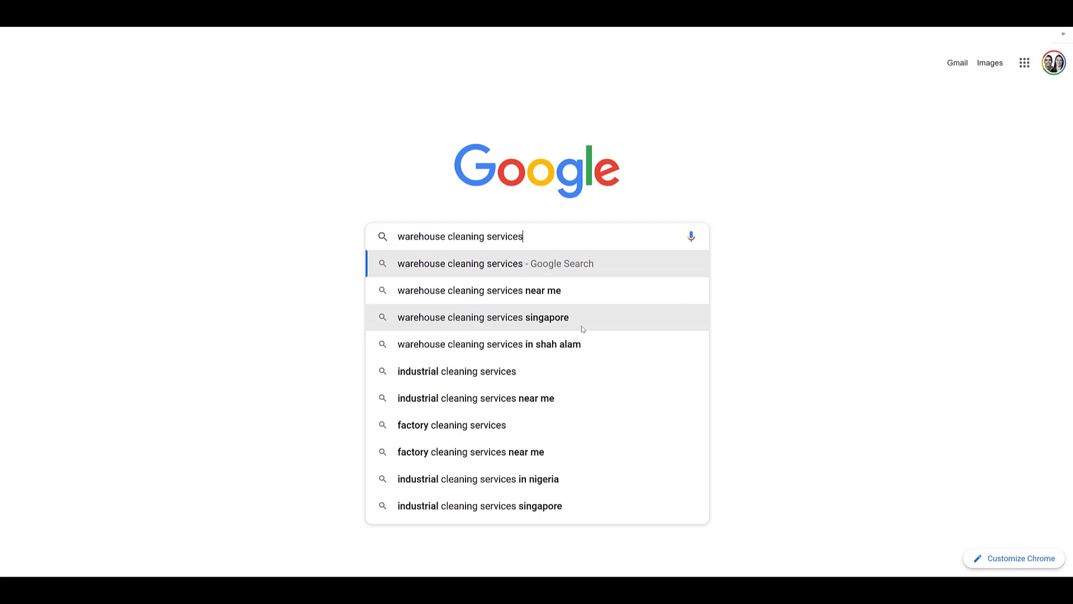
{"action": "key", "text": "ctrl+BackSpace"}
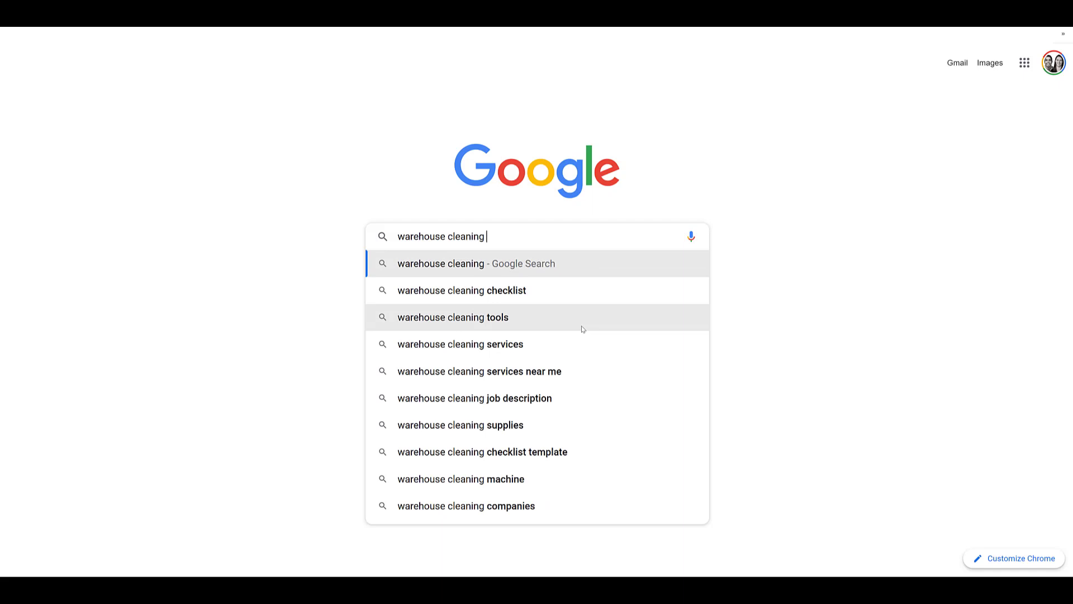
{"action": "type", "text": "a"}
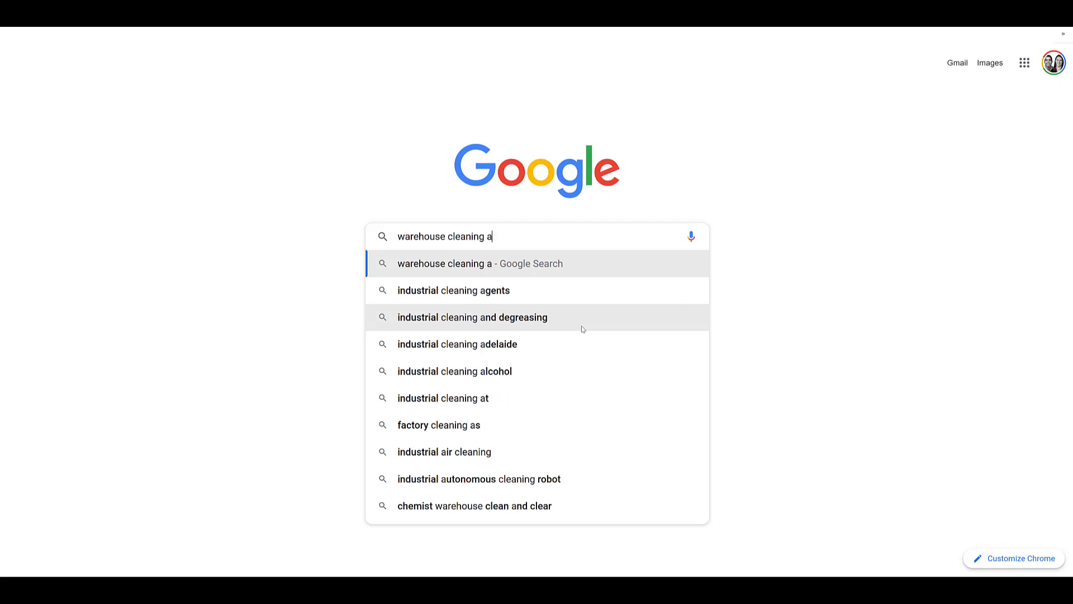
{"action": "key", "text": "BackSpace"}
{"action": "type", "text": "b"}
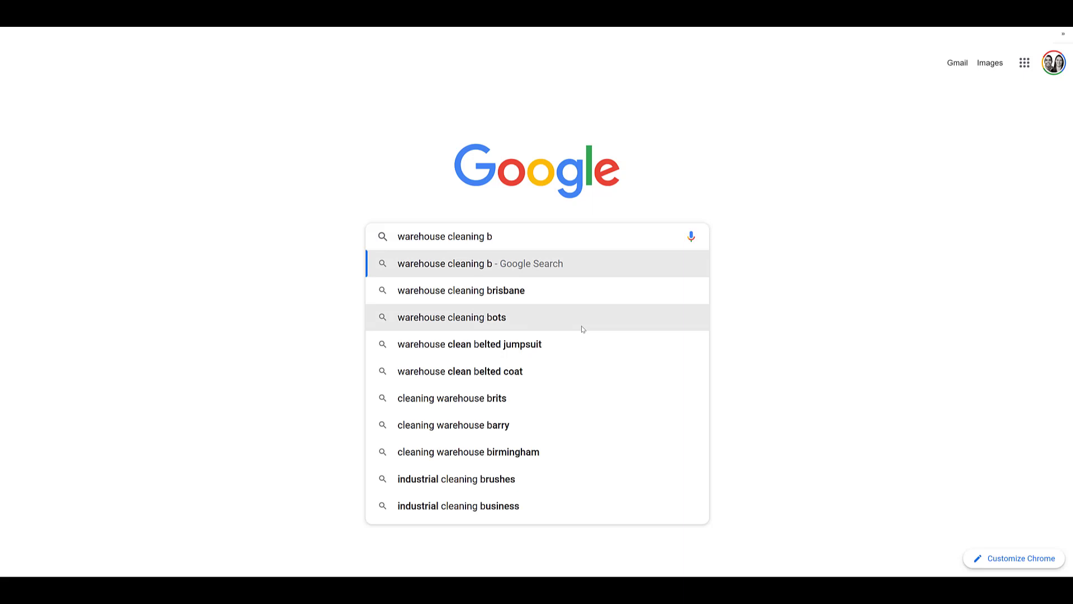
{"action": "key", "text": "BackSpace"}
{"action": "type", "text": "services"}
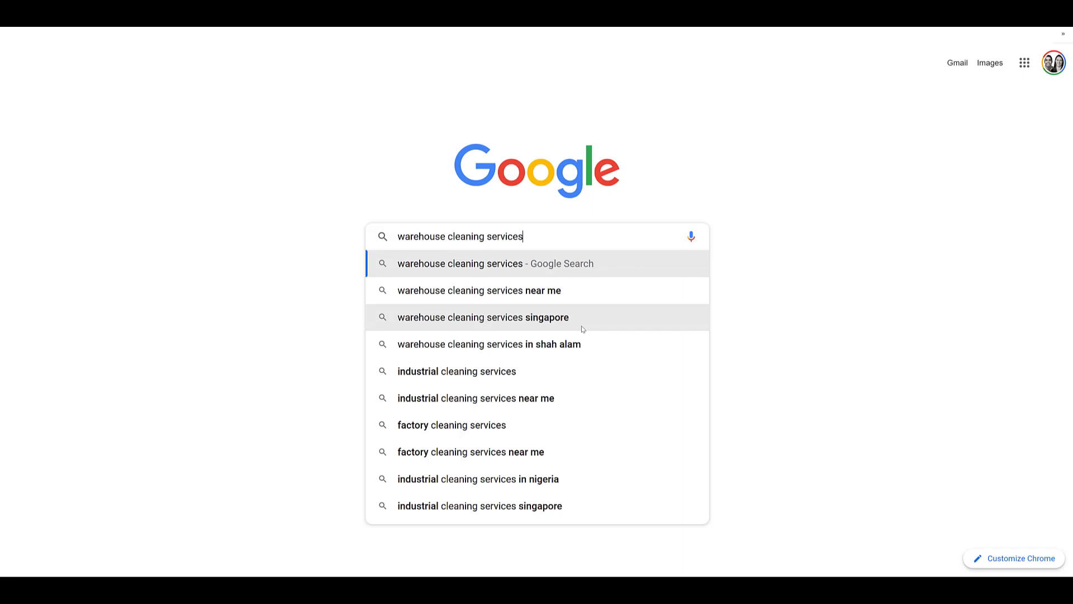
Step: Run the Google search for 'warehouse cleaning services'
{"action": "key", "text": "Return"}
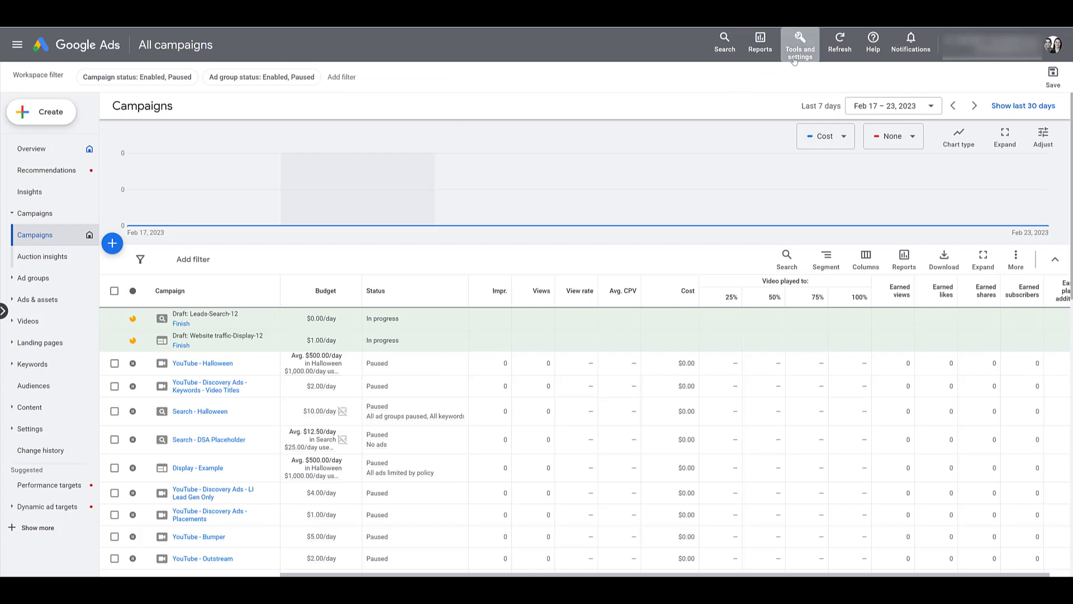
Step: Use Keyword Planner's Start with a website on the janiking.com page URL, limited to that page
{"action": "left_click", "coordinate": [793, 59]}
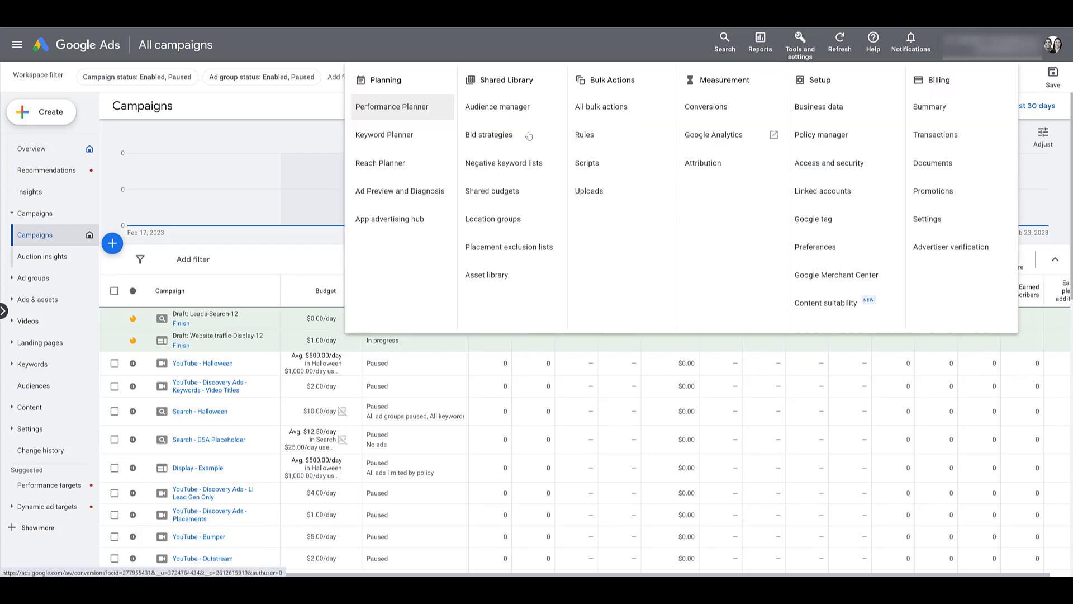
{"action": "left_click", "coordinate": [432, 144]}
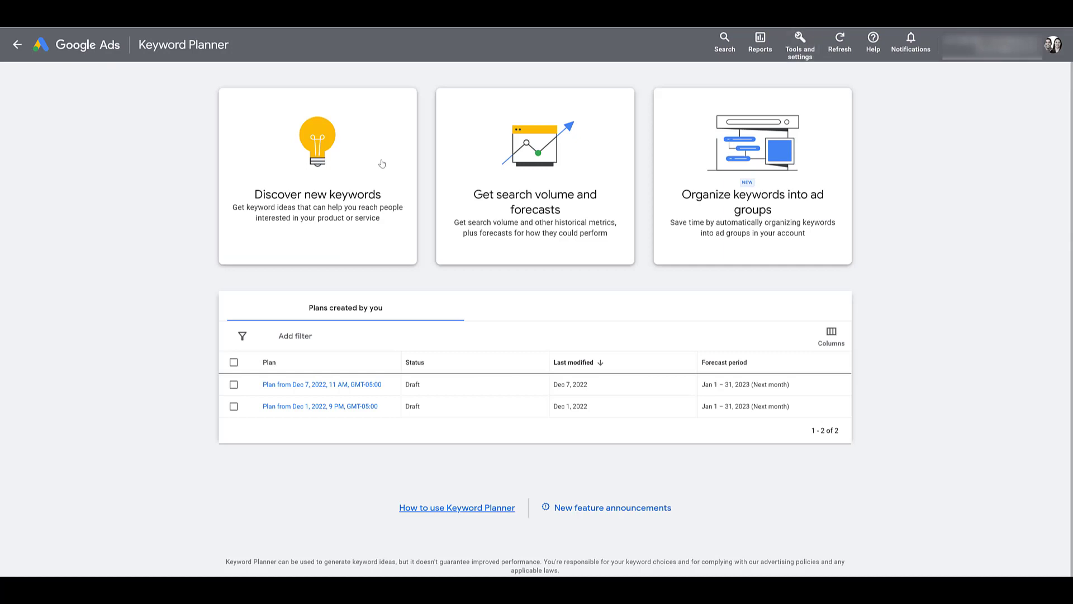
{"action": "left_click", "coordinate": [380, 163]}
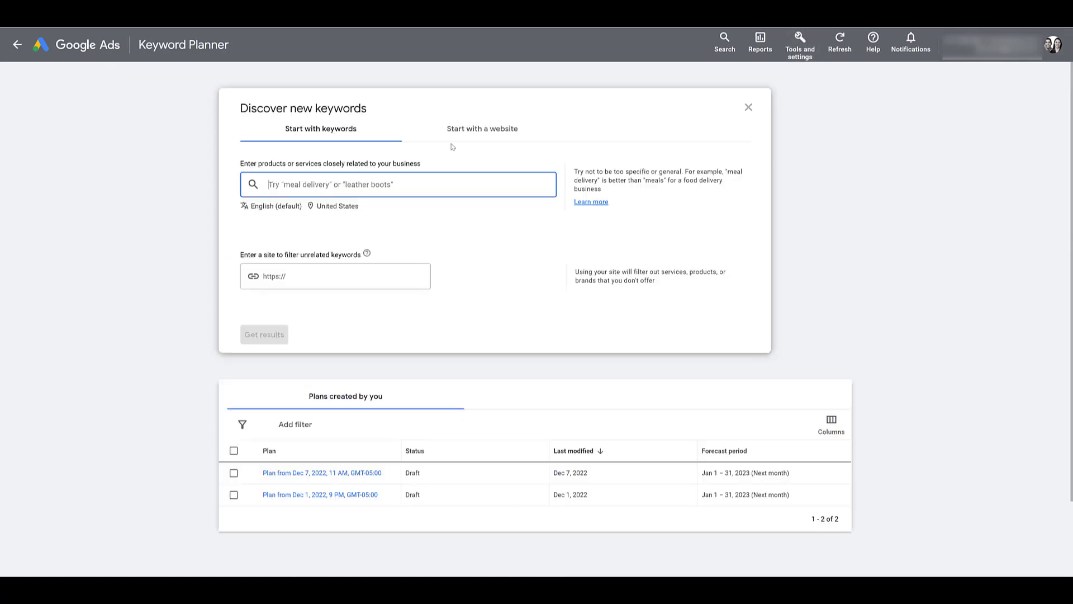
{"action": "left_click", "coordinate": [479, 133]}
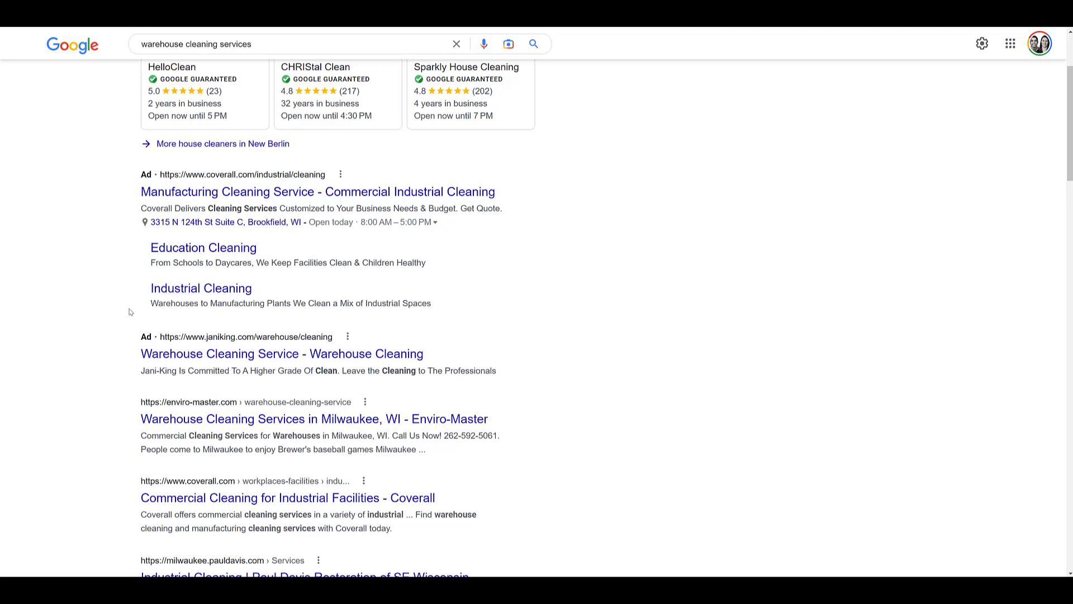
{"action": "right_click", "coordinate": [197, 355]}
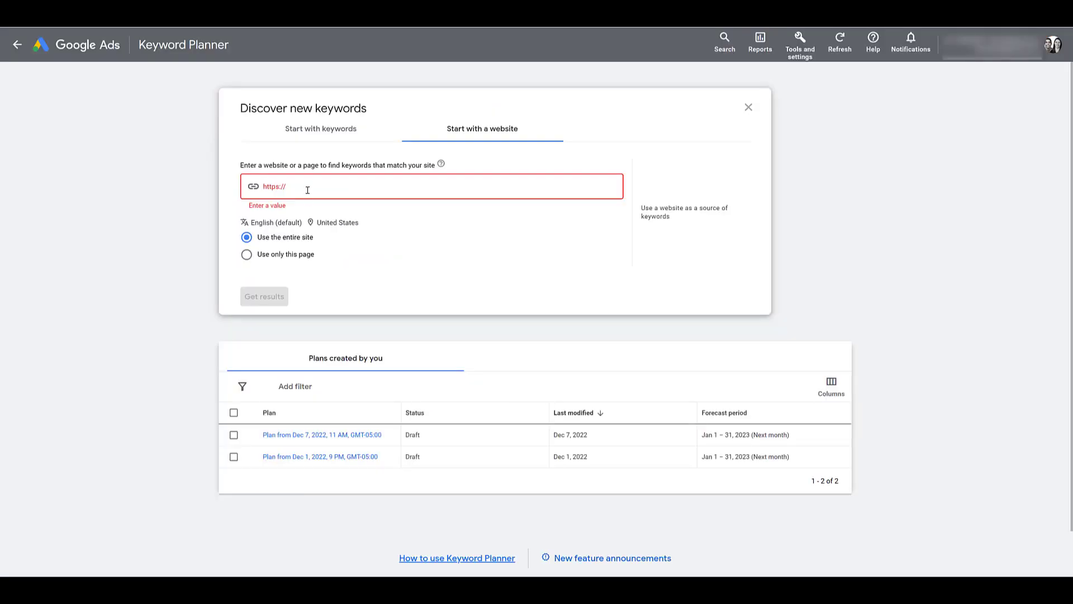
{"action": "key", "text": "ctrl+v"}
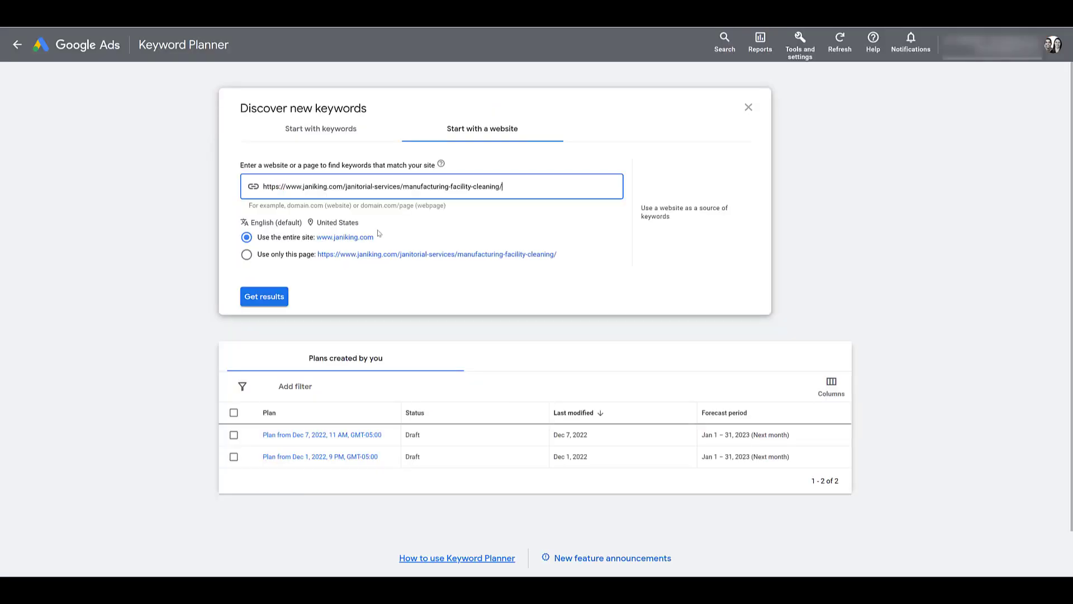
{"action": "left_click", "coordinate": [296, 258]}
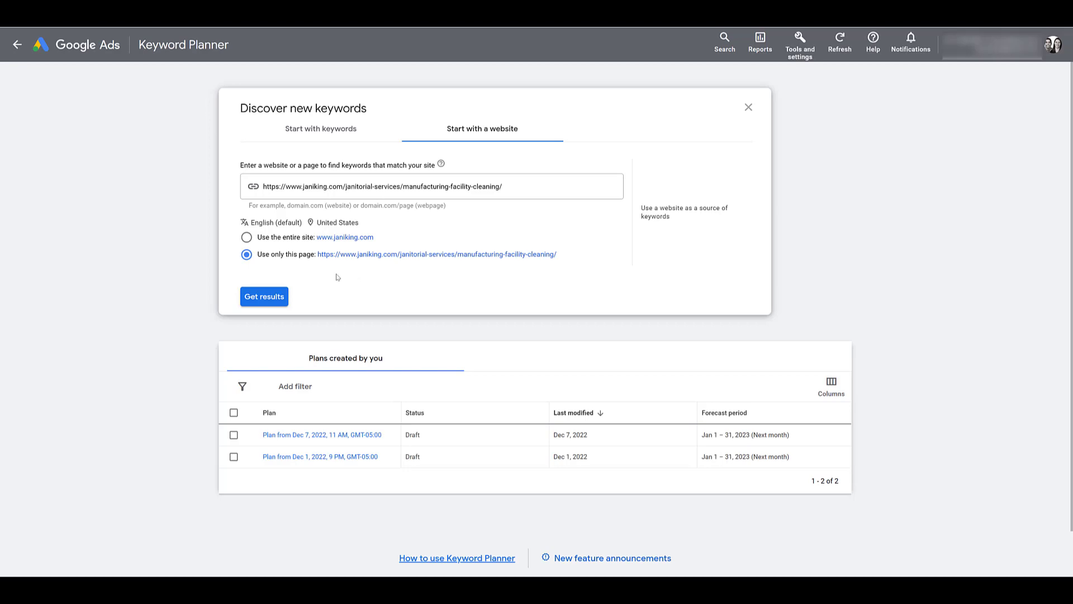
{"action": "left_click", "coordinate": [267, 298]}
{"action": "scroll", "coordinate": [270, 285], "scroll_direction": "down", "scroll_amount": 10}
{"action": "scroll", "coordinate": [269, 285], "scroll_direction": "down", "scroll_amount": 5}
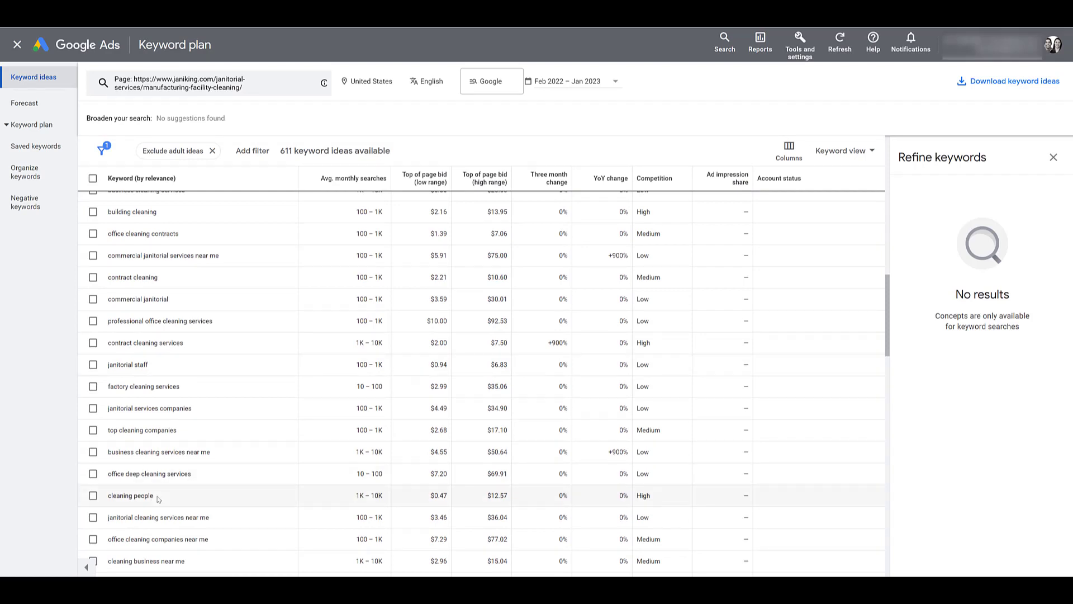
{"action": "scroll", "coordinate": [180, 491], "scroll_direction": "down", "scroll_amount": 3}
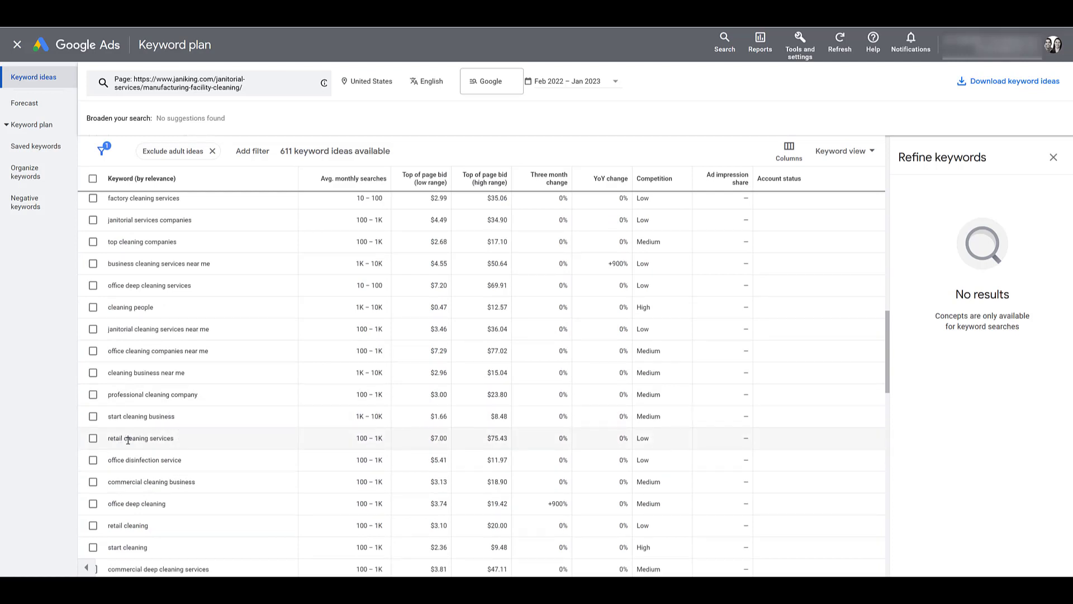
{"action": "scroll", "coordinate": [159, 440], "scroll_direction": "down", "scroll_amount": 4}
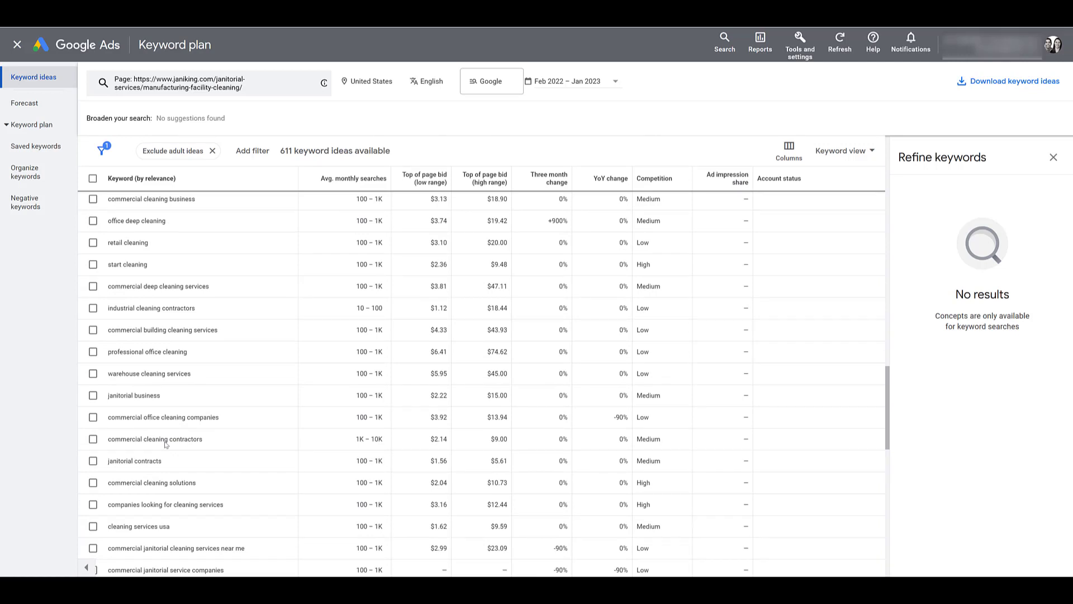
Step: Generate ideas for the three warehouse and factory cleaning seed keywords and review all 69 results
{"action": "left_click", "coordinate": [17, 47]}
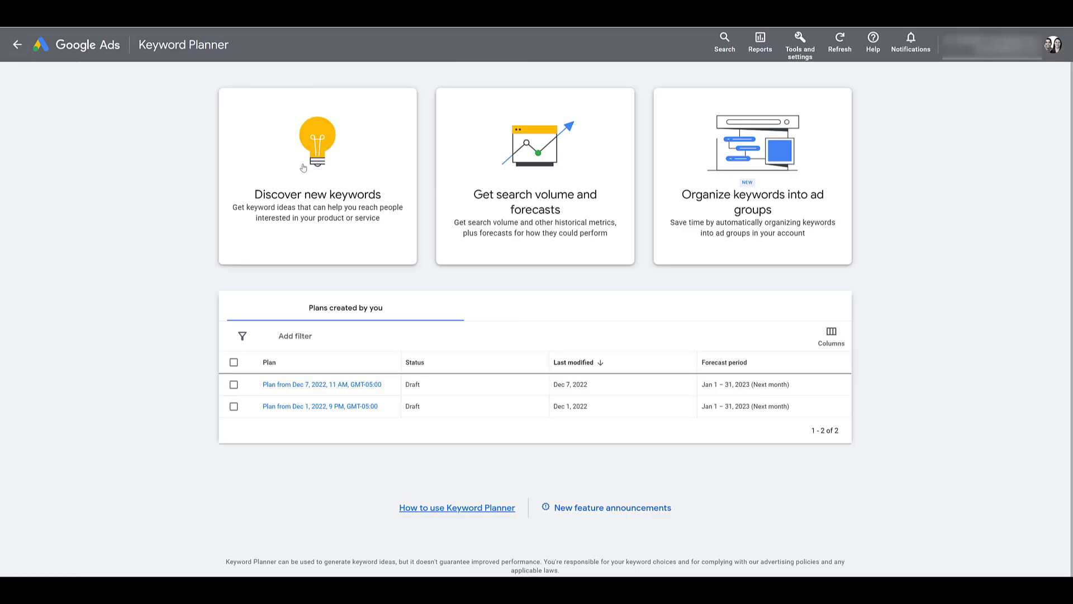
{"action": "left_click", "coordinate": [303, 167]}
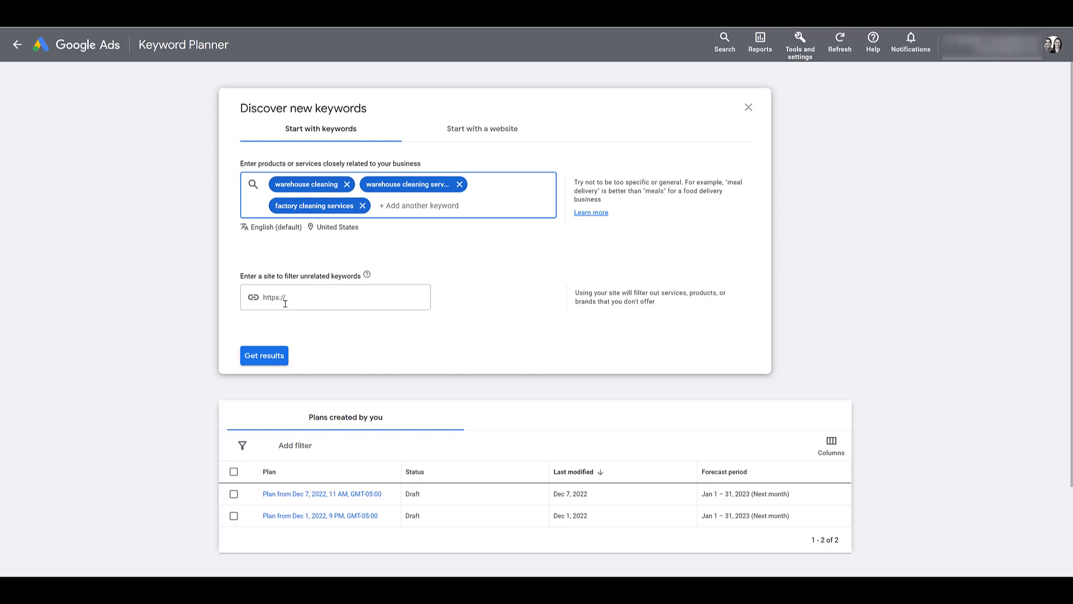
{"action": "left_click", "coordinate": [254, 354]}
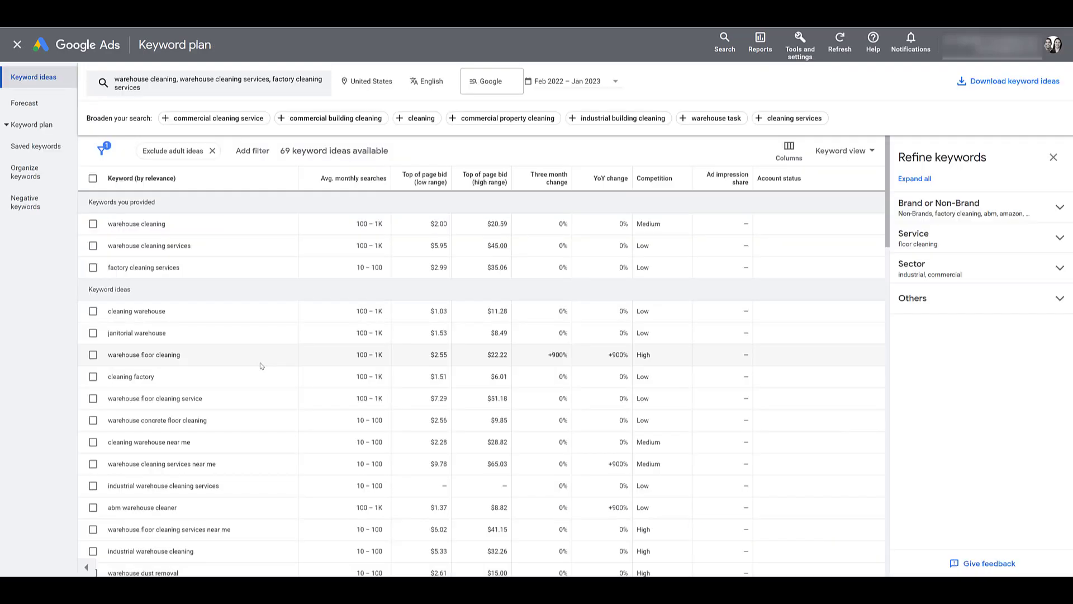
{"action": "scroll", "coordinate": [262, 365], "scroll_direction": "down", "scroll_amount": 3}
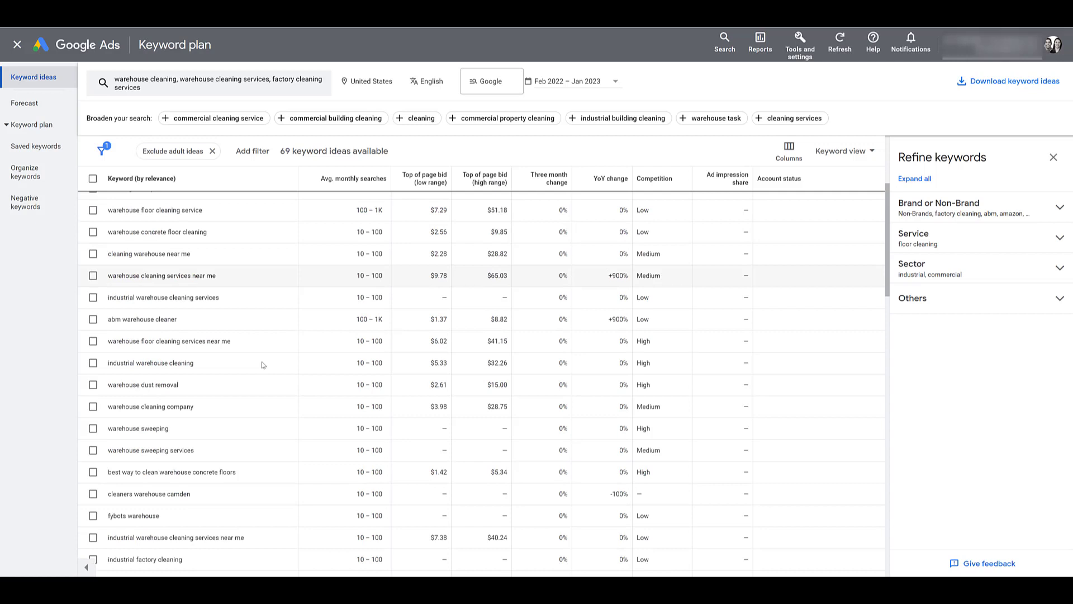
{"action": "scroll", "coordinate": [263, 365], "scroll_direction": "down", "scroll_amount": 2}
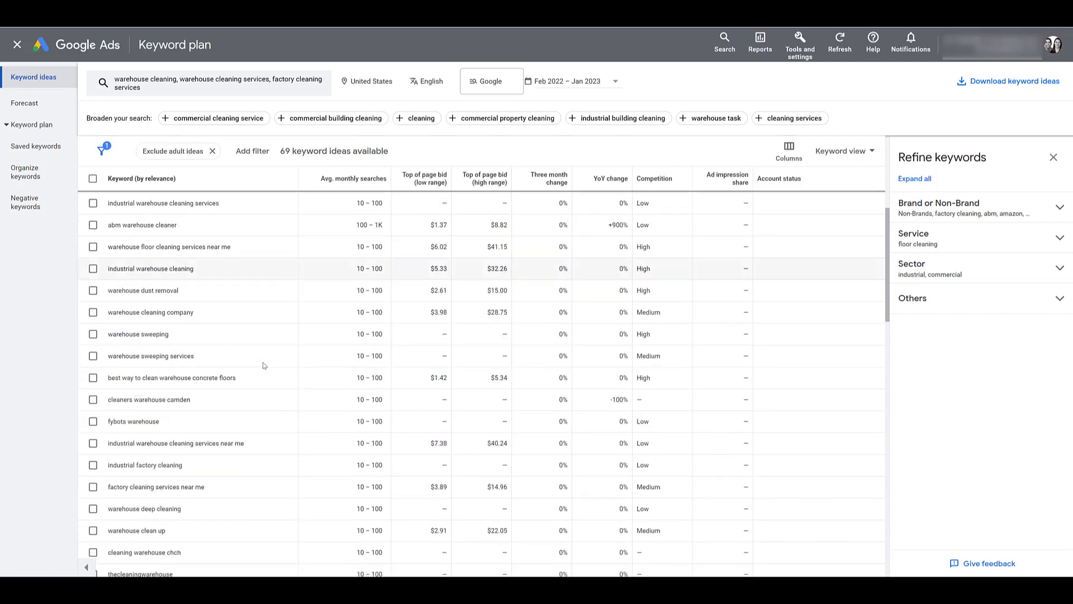
{"action": "scroll", "coordinate": [263, 366], "scroll_direction": "down", "scroll_amount": 2}
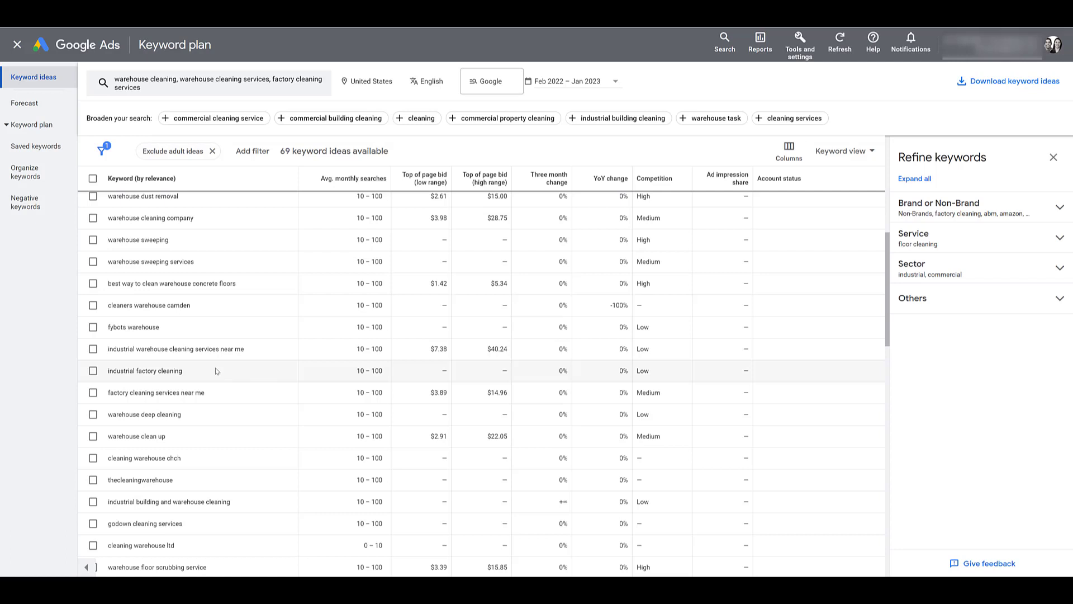
{"action": "scroll", "coordinate": [217, 372], "scroll_direction": "down", "scroll_amount": 2}
{"action": "scroll", "coordinate": [217, 372], "scroll_direction": "down", "scroll_amount": 2}
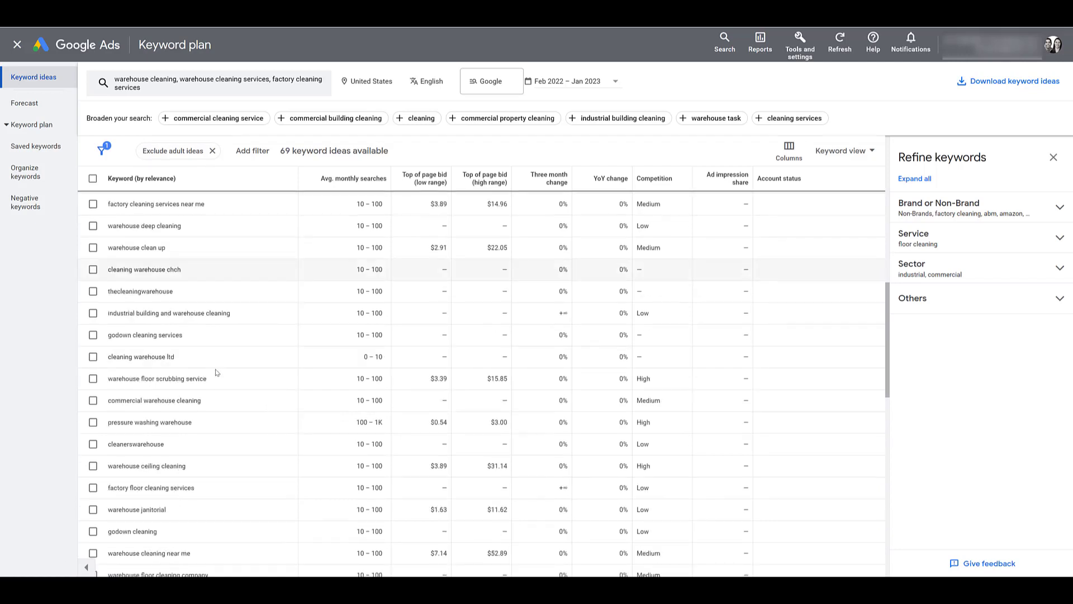
{"action": "scroll", "coordinate": [216, 372], "scroll_direction": "down", "scroll_amount": 4}
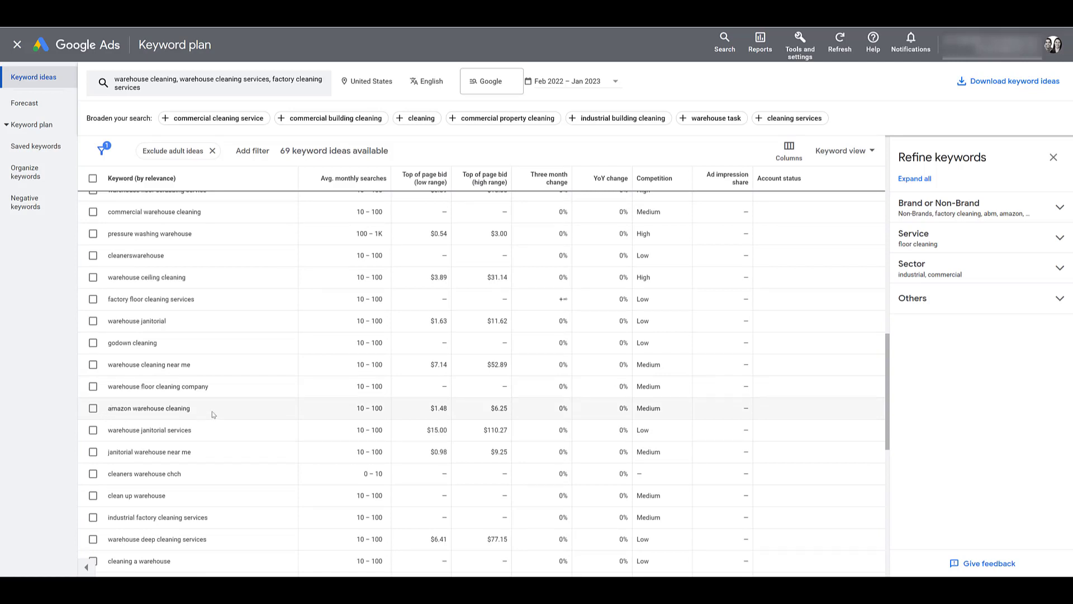
{"action": "scroll", "coordinate": [215, 413], "scroll_direction": "down", "scroll_amount": 2}
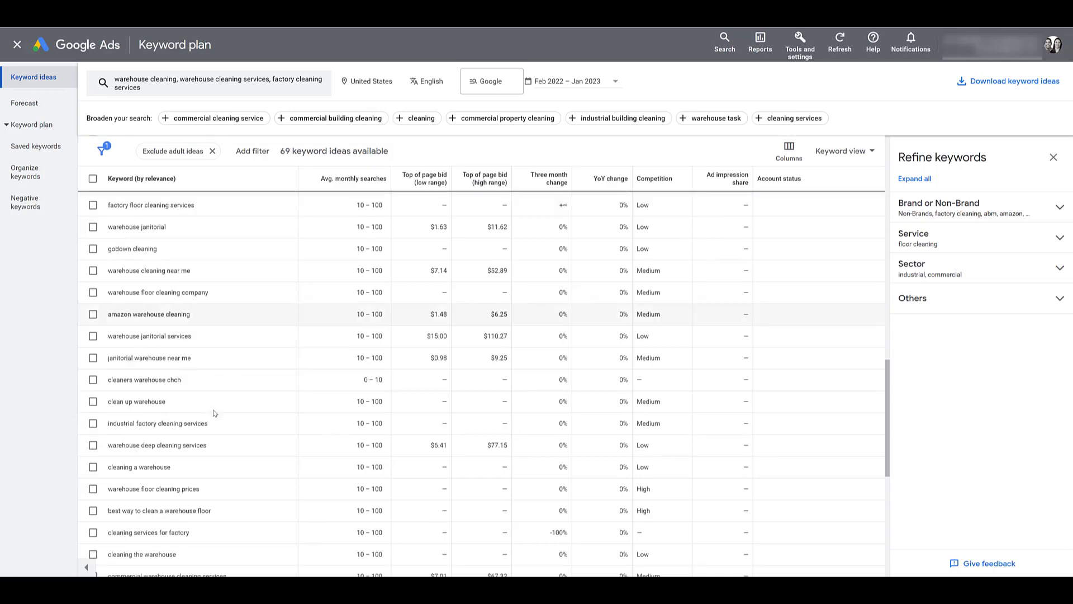
{"action": "scroll", "coordinate": [214, 413], "scroll_direction": "down", "scroll_amount": 2}
{"action": "scroll", "coordinate": [214, 413], "scroll_direction": "down", "scroll_amount": 2}
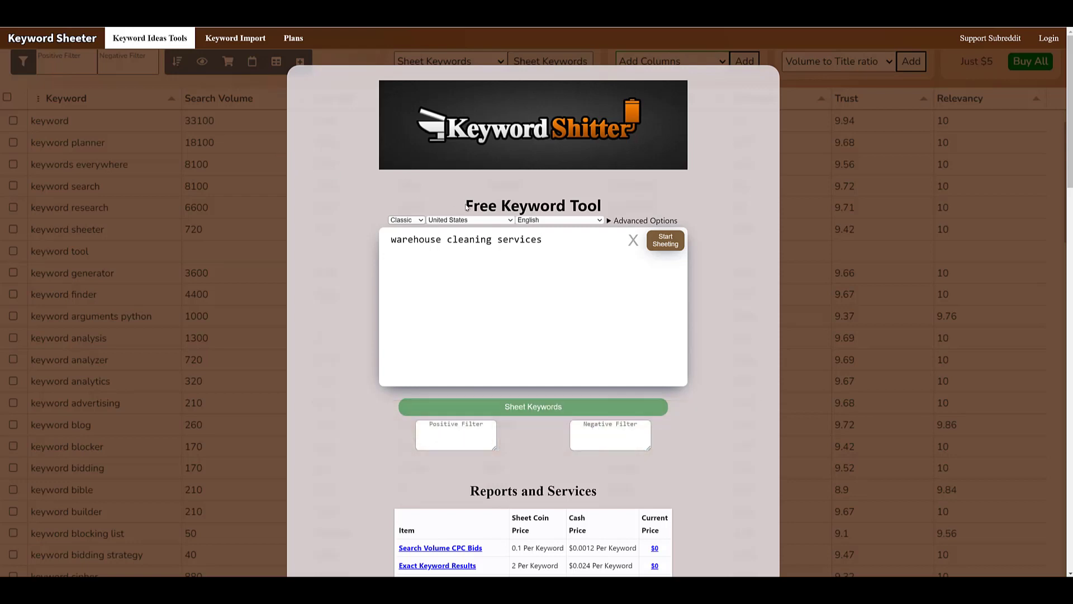
Step: Start sheeting suggestions from the 'warehouse cleaning services' seed, producing 354 keyword ideas
{"action": "left_click_drag", "start_coordinate": [464, 206], "coordinate": [608, 208]}
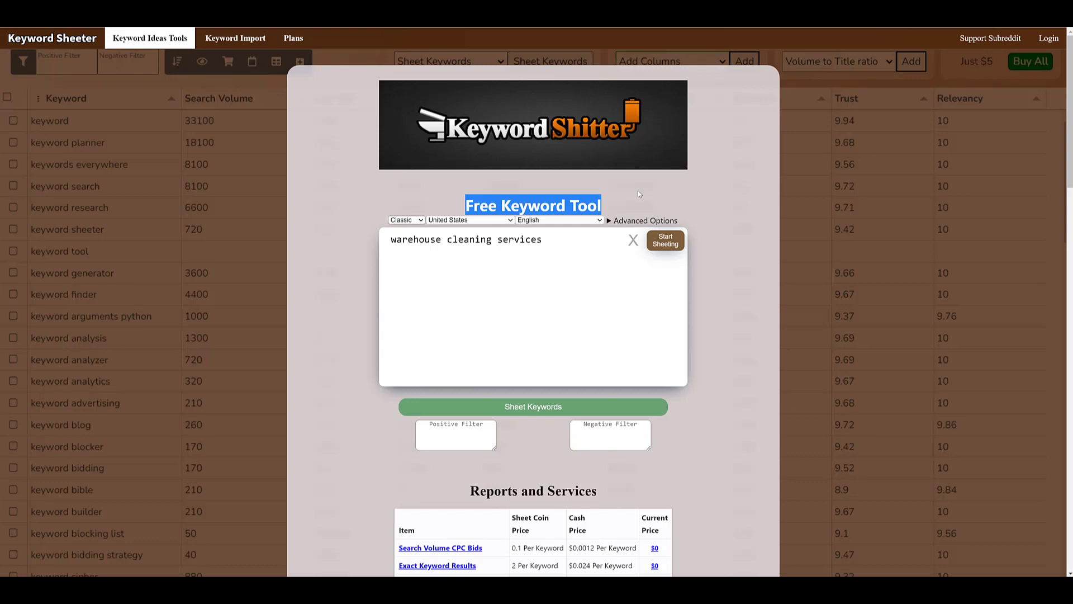
{"action": "left_click", "coordinate": [469, 266]}
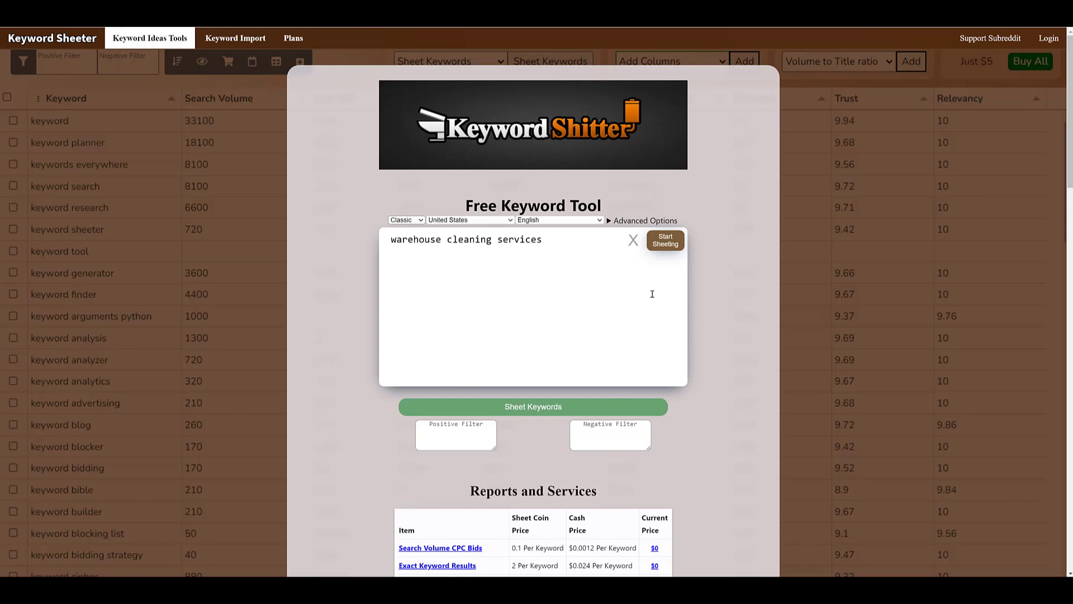
{"action": "left_click", "coordinate": [658, 250]}
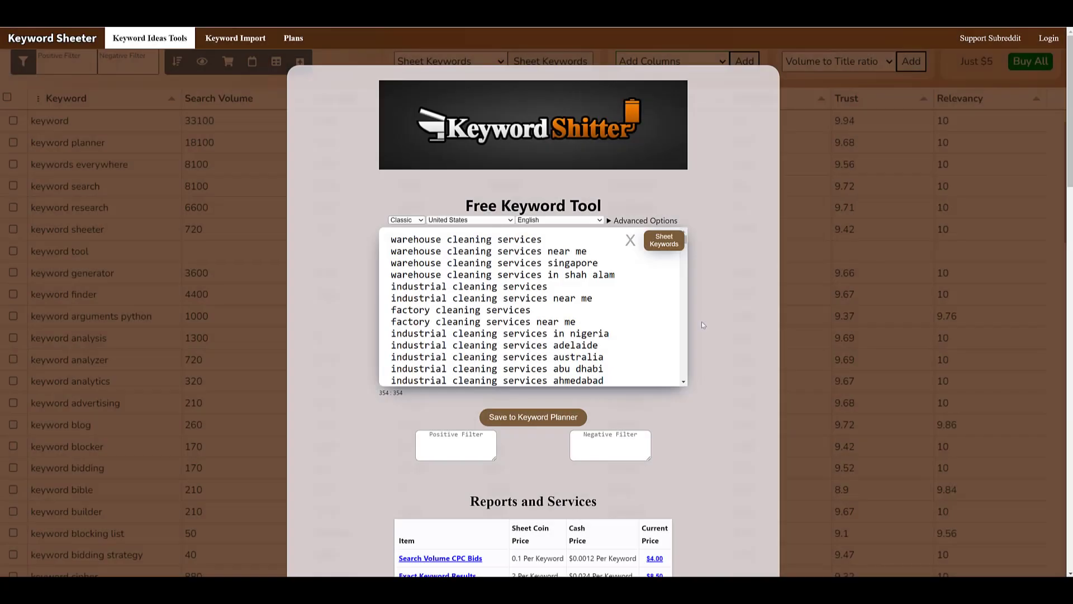
Step: Scroll through the 354 sheeted keywords, including city variants, and select the entire list
{"action": "left_click_drag", "start_coordinate": [409, 396], "coordinate": [373, 394]}
{"action": "scroll", "coordinate": [686, 241], "scroll_direction": "down", "scroll_amount": 3}
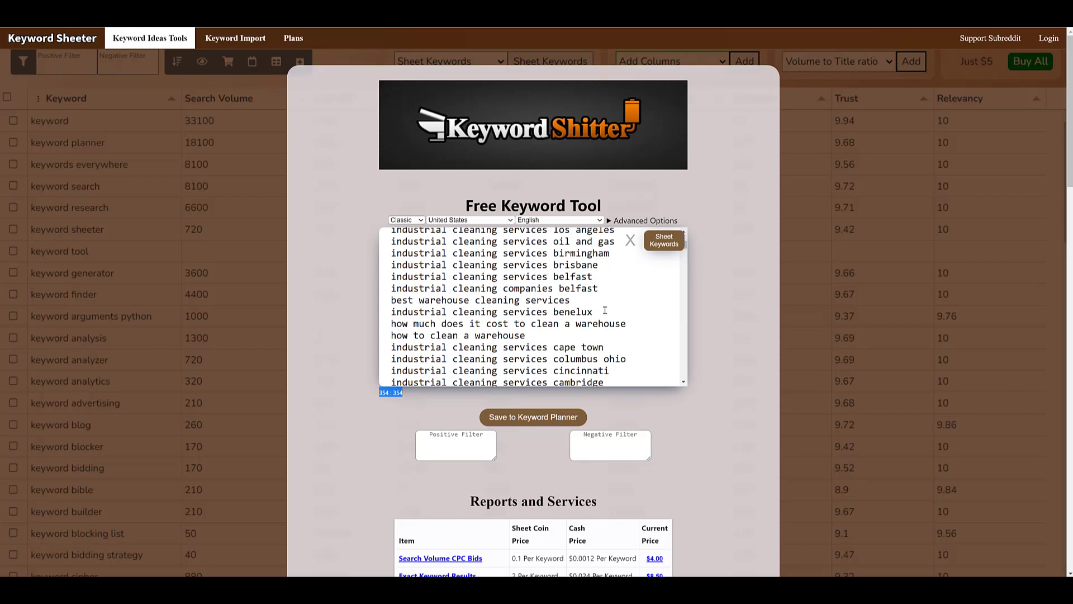
{"action": "scroll", "coordinate": [687, 253], "scroll_direction": "down", "scroll_amount": 3}
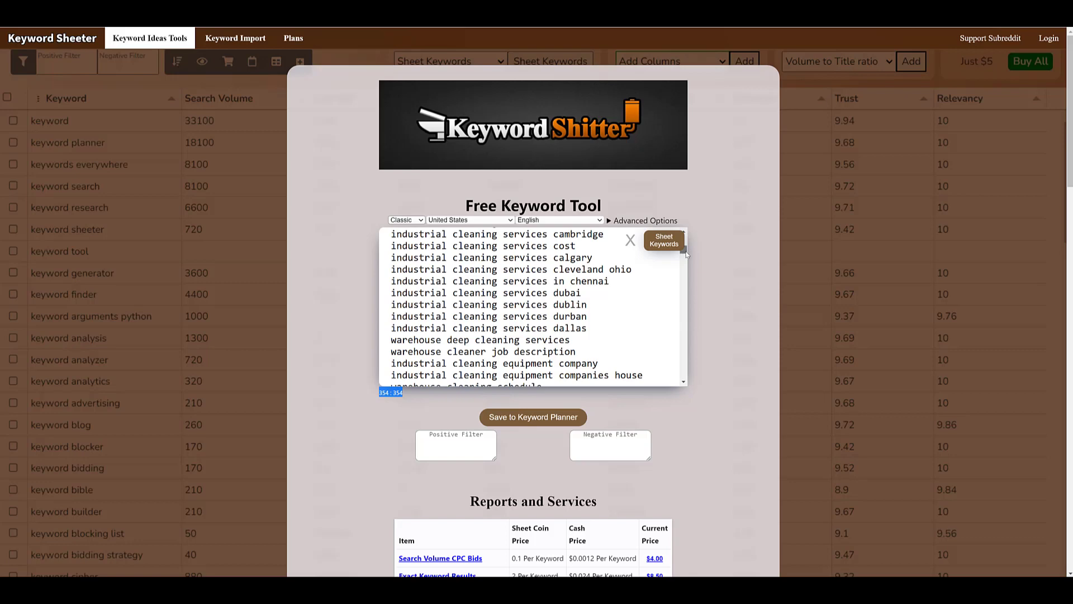
{"action": "scroll", "coordinate": [686, 255], "scroll_direction": "down", "scroll_amount": 2}
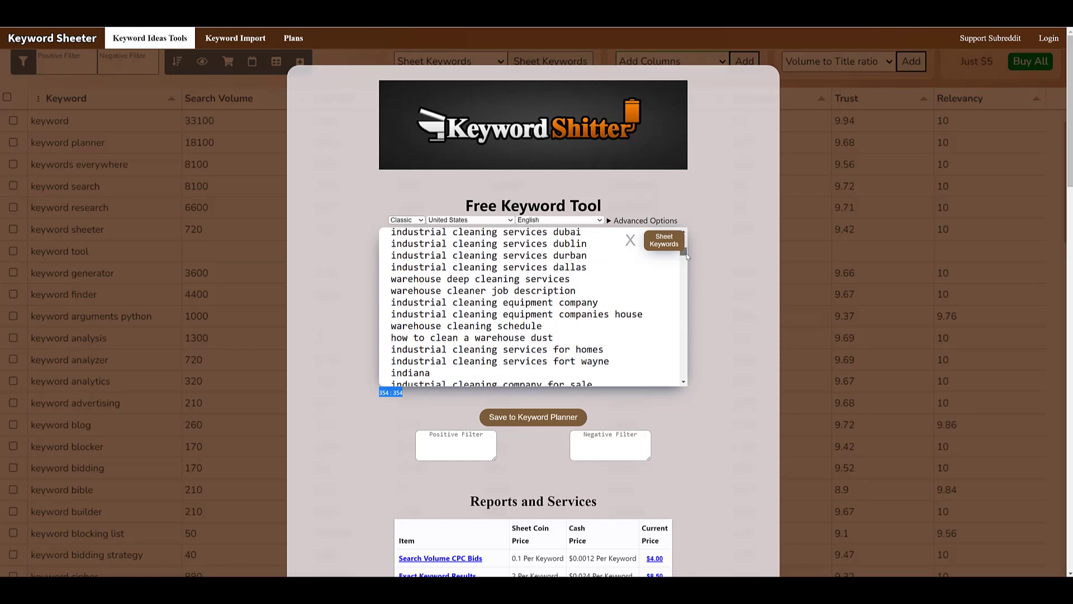
{"action": "scroll", "coordinate": [686, 255], "scroll_direction": "down", "scroll_amount": 3}
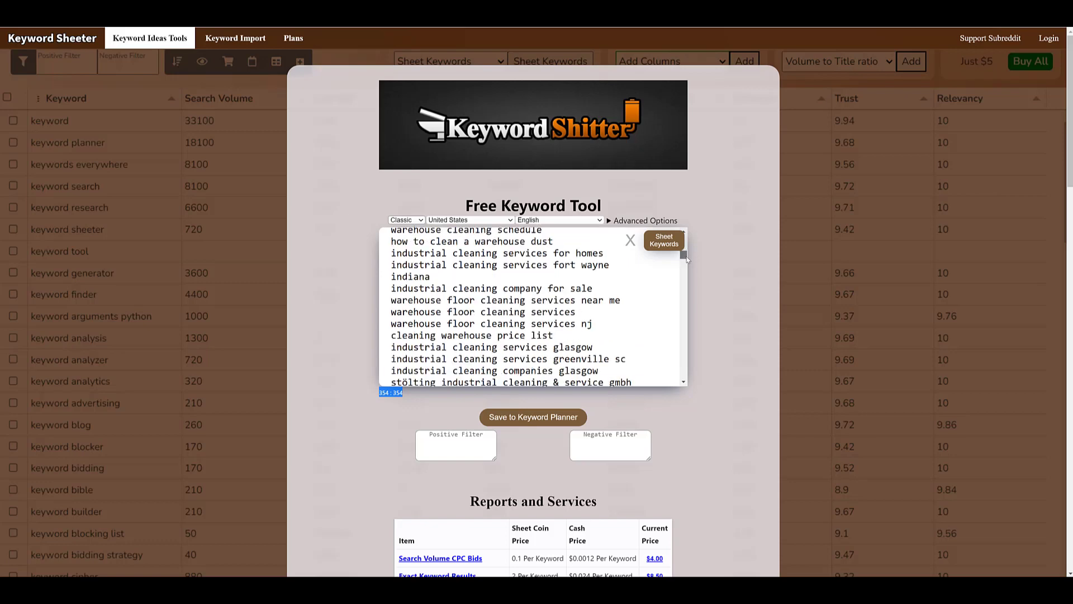
{"action": "scroll", "coordinate": [687, 260], "scroll_direction": "down", "scroll_amount": 2}
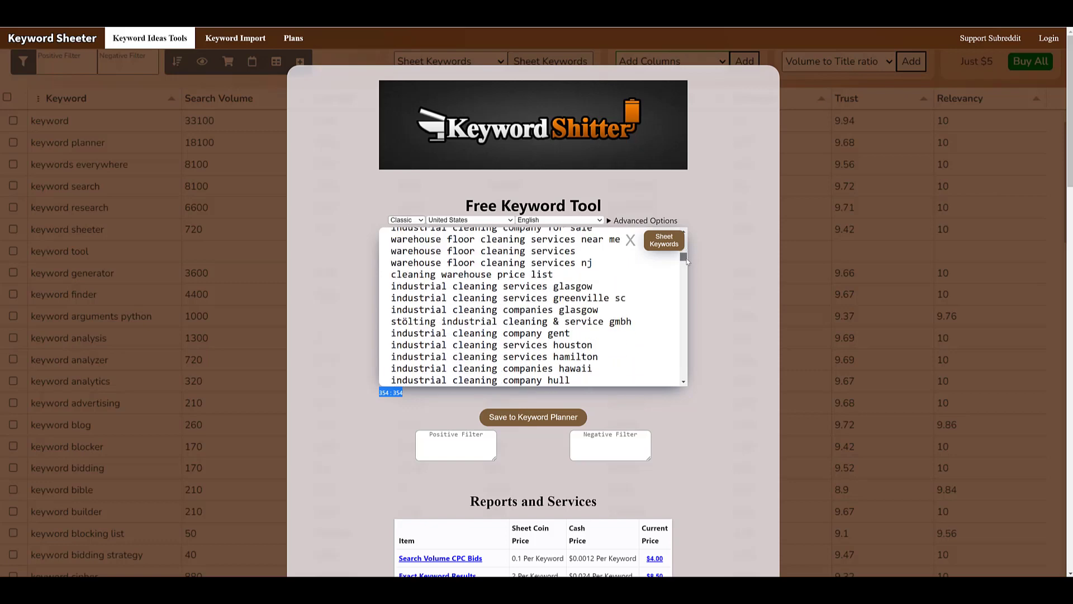
{"action": "scroll", "coordinate": [686, 261], "scroll_direction": "down", "scroll_amount": 5}
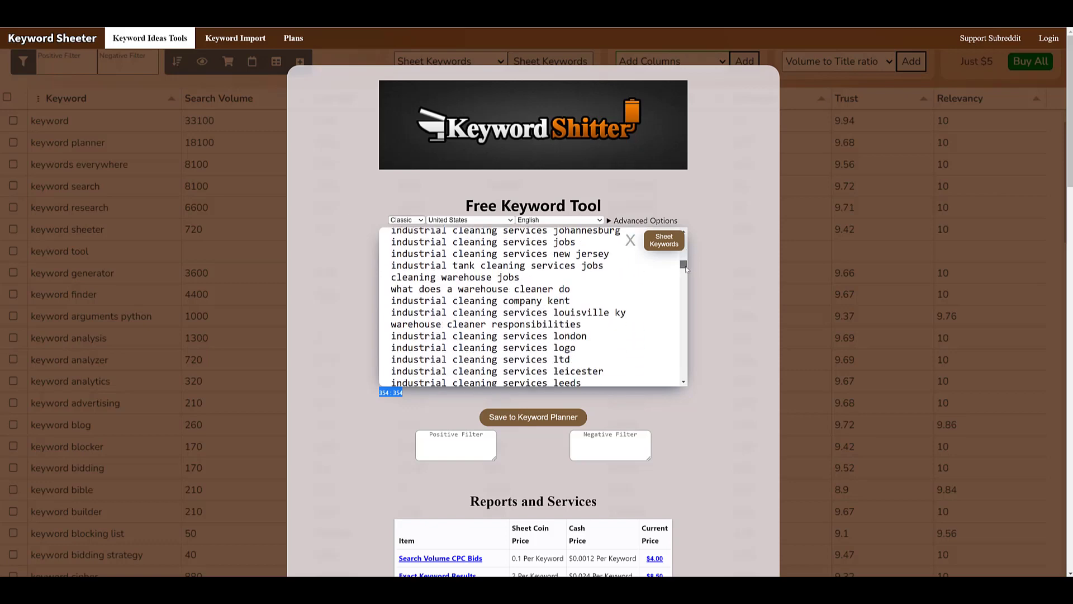
{"action": "scroll", "coordinate": [686, 268], "scroll_direction": "down", "scroll_amount": 3}
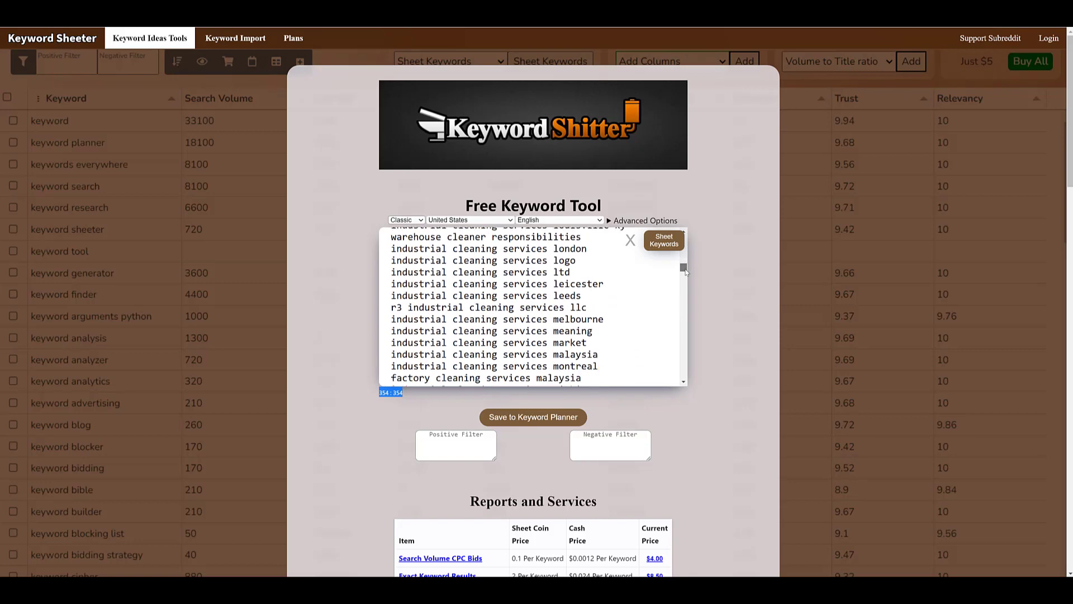
{"action": "scroll", "coordinate": [686, 270], "scroll_direction": "down", "scroll_amount": 3}
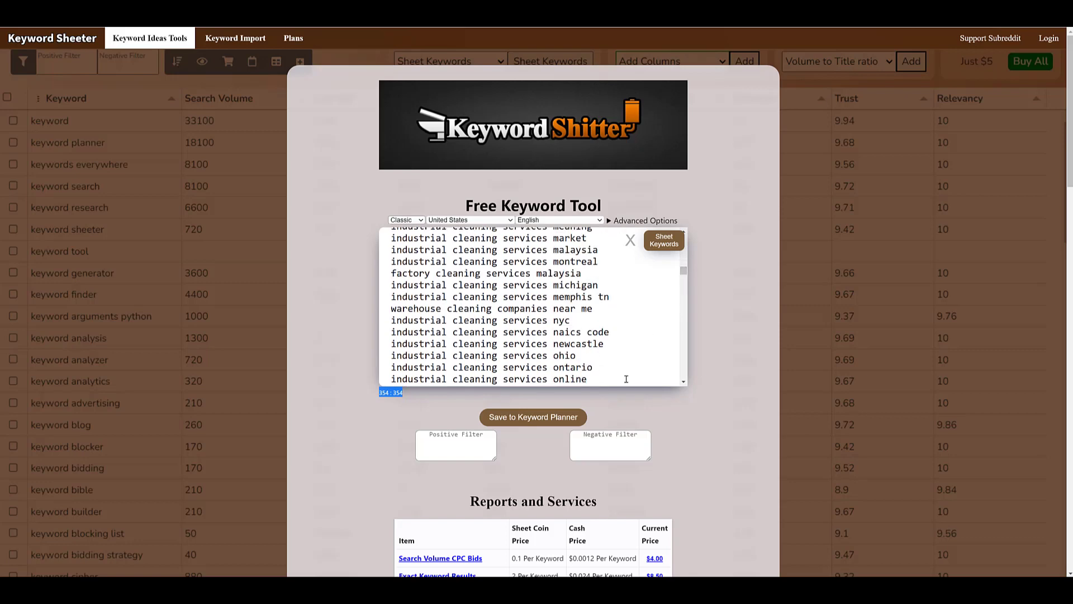
{"action": "left_click_drag", "start_coordinate": [626, 379], "coordinate": [396, 250]}
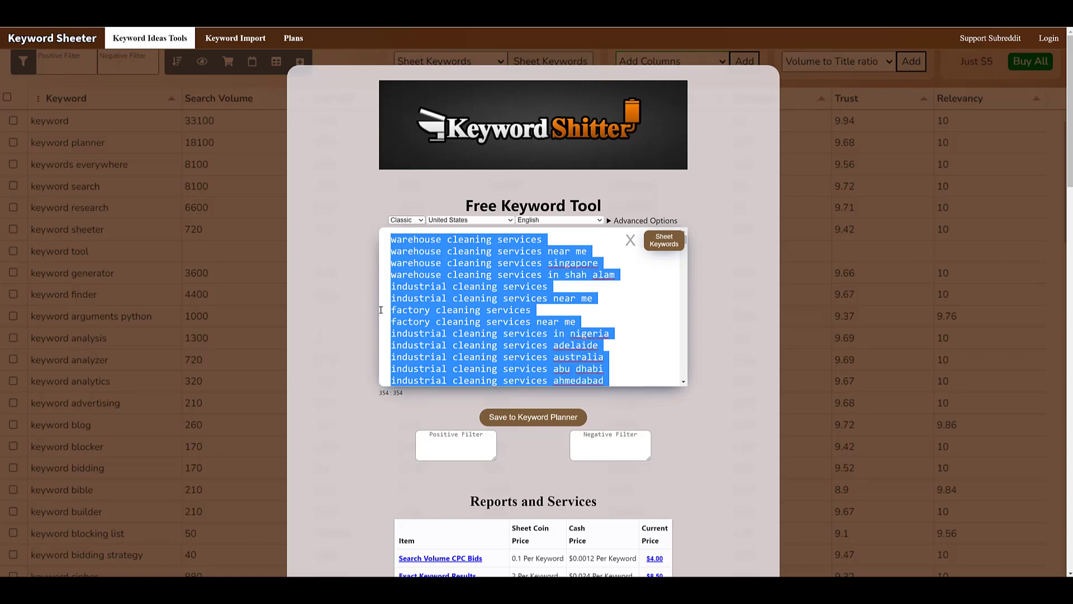
Step: Paste the copied keywords into the blank Excel workbook from cell C4 down and check them
{"action": "key", "text": "alt+Tab"}
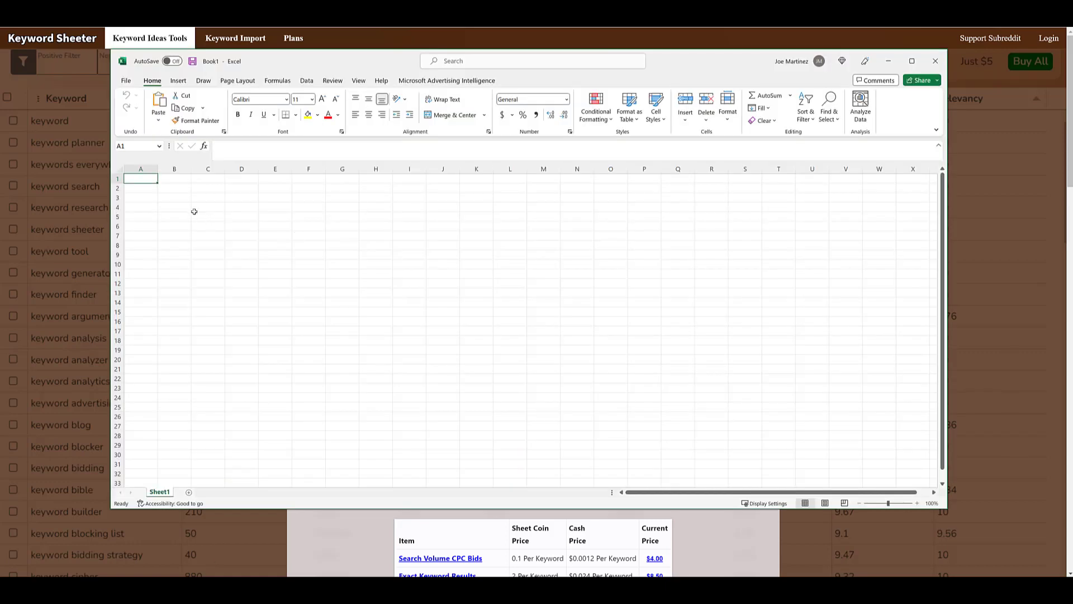
{"action": "left_click", "coordinate": [200, 208]}
{"action": "key", "text": "ctrl+v"}
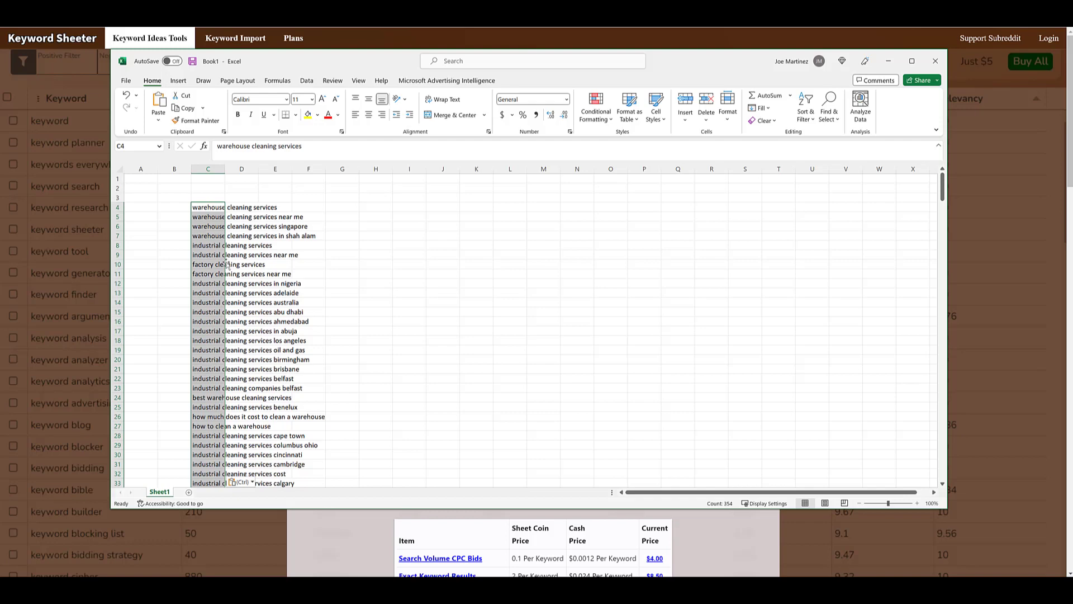
{"action": "scroll", "coordinate": [243, 257], "scroll_direction": "down", "scroll_amount": 6}
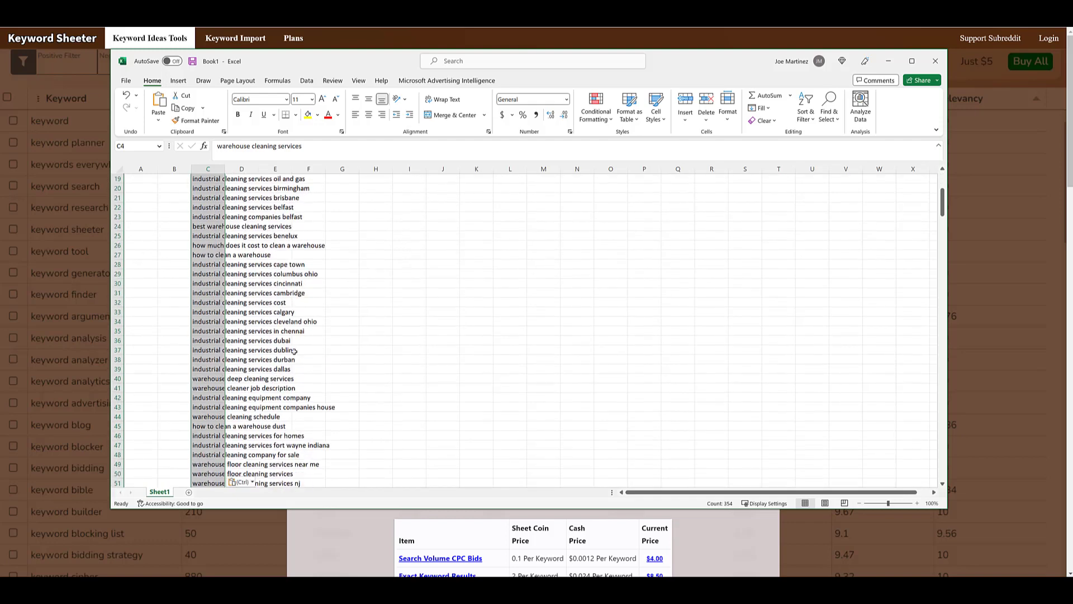
{"action": "scroll", "coordinate": [296, 353], "scroll_direction": "down", "scroll_amount": 6}
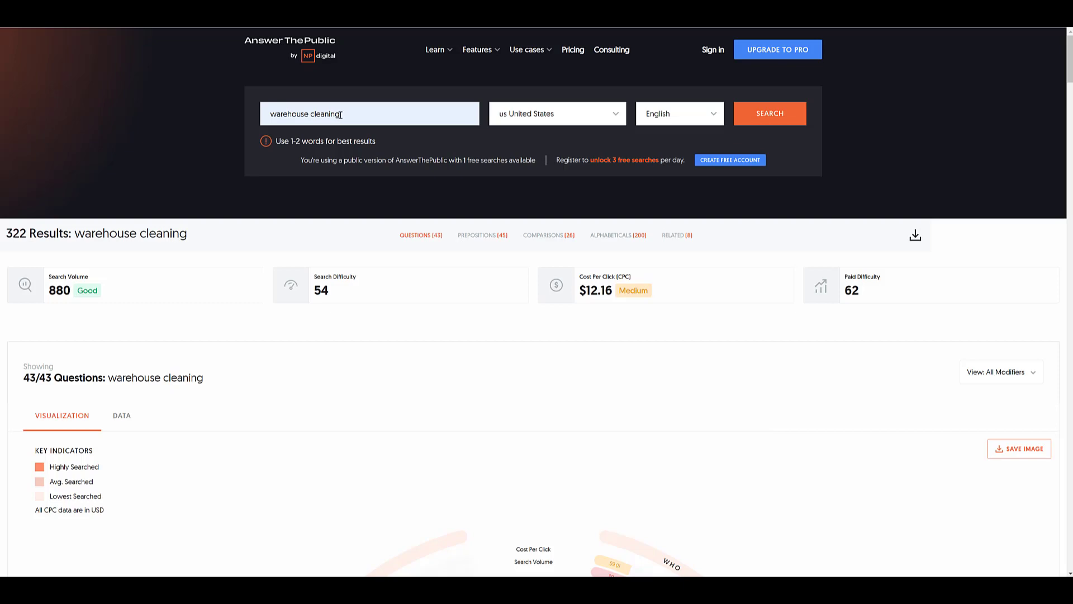
Step: Scroll to the Questions wheel and zoom the browser to 110% to read all 43 questions
{"action": "scroll", "coordinate": [347, 256], "scroll_direction": "down", "scroll_amount": 3}
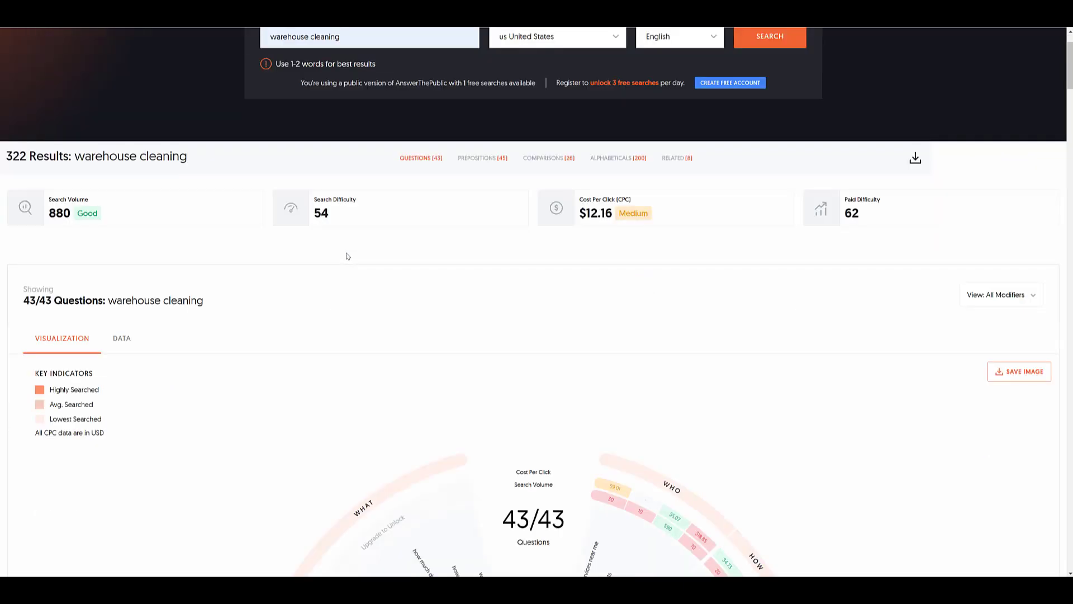
{"action": "scroll", "coordinate": [347, 255], "scroll_direction": "down", "scroll_amount": 5}
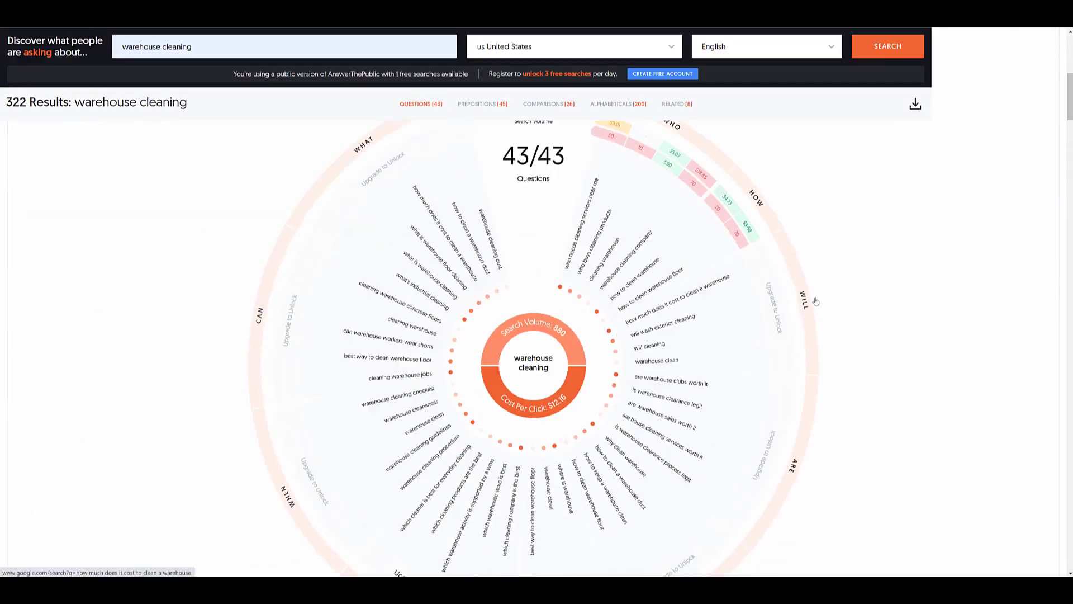
{"action": "key", "text": "ctrl+plus"}
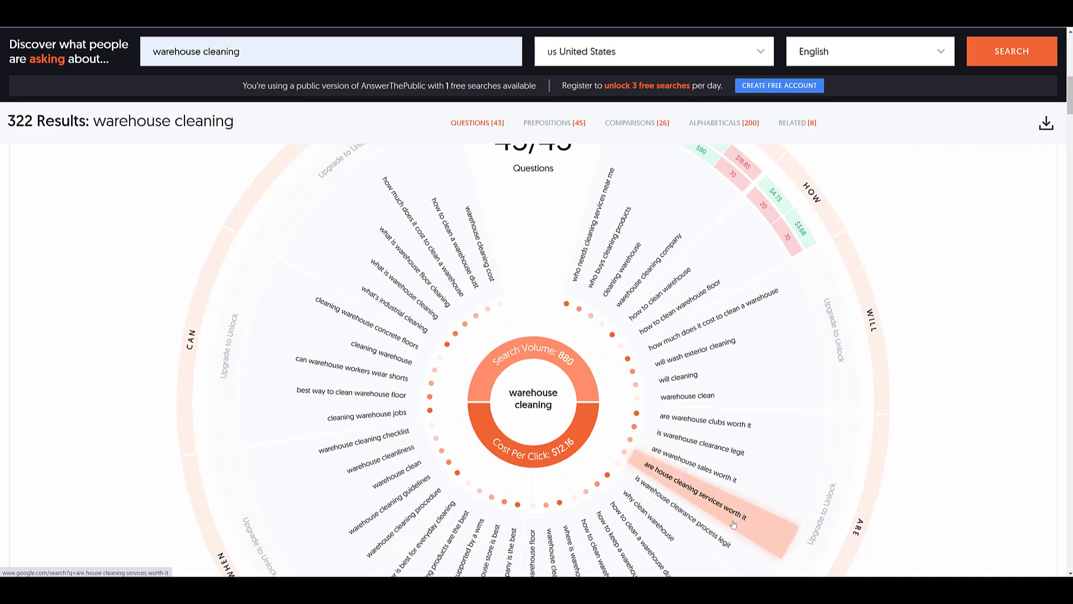
{"action": "scroll", "coordinate": [733, 524], "scroll_direction": "down", "scroll_amount": 2}
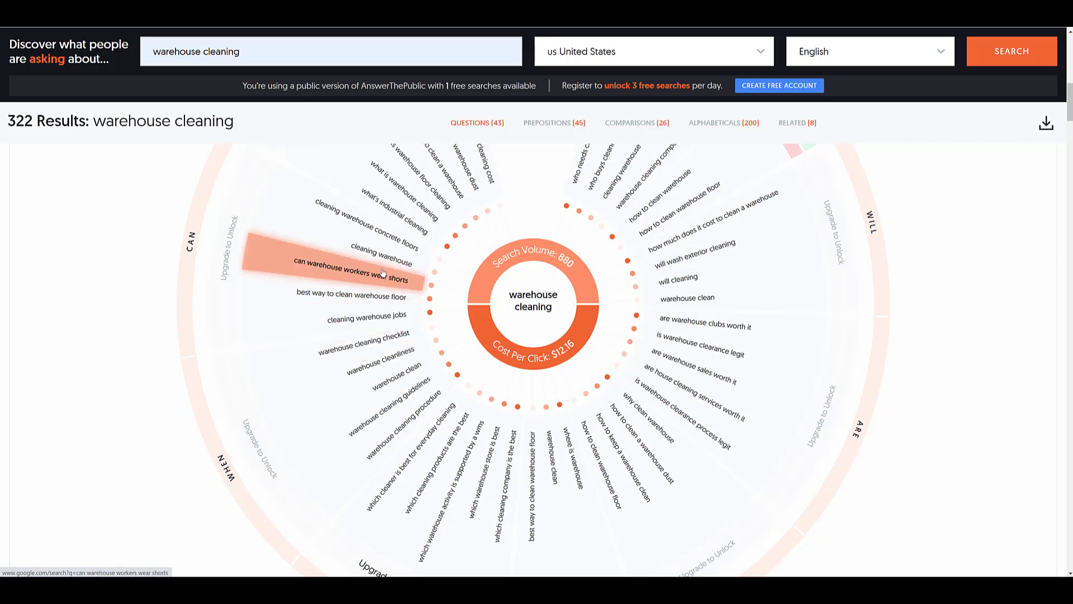
{"action": "scroll", "coordinate": [382, 272], "scroll_direction": "up", "scroll_amount": 1}
{"action": "scroll", "coordinate": [382, 273], "scroll_direction": "up", "scroll_amount": 1}
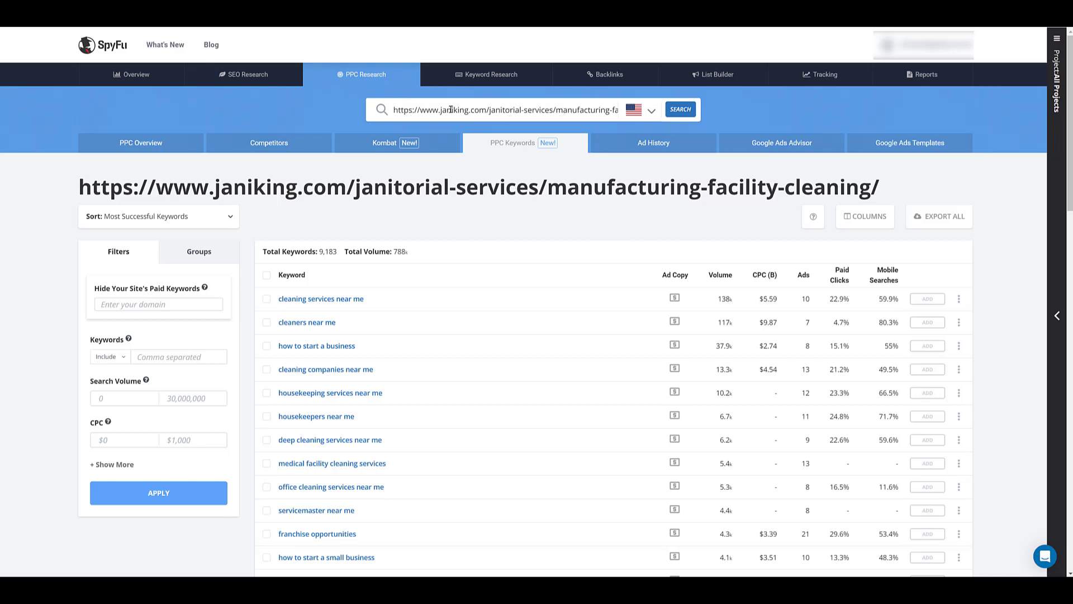
Step: Scroll through SpyFu's 9,183 paid keywords for the janiking.com page, then back up
{"action": "mouse_move", "coordinate": [365, 82]}
{"action": "scroll", "coordinate": [403, 302], "scroll_direction": "down", "scroll_amount": 1}
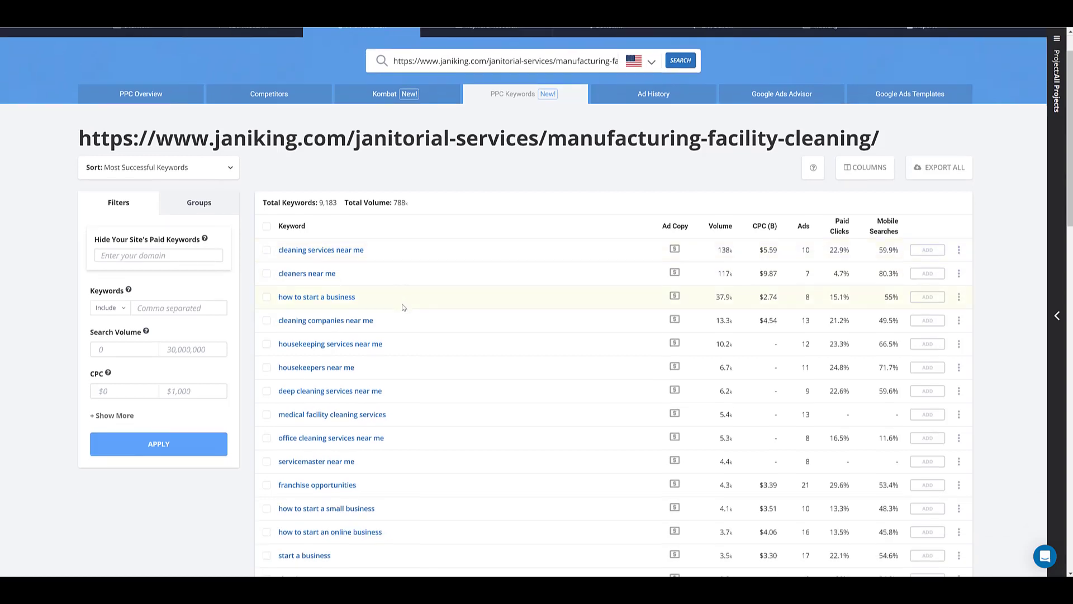
{"action": "scroll", "coordinate": [402, 309], "scroll_direction": "down", "scroll_amount": 1}
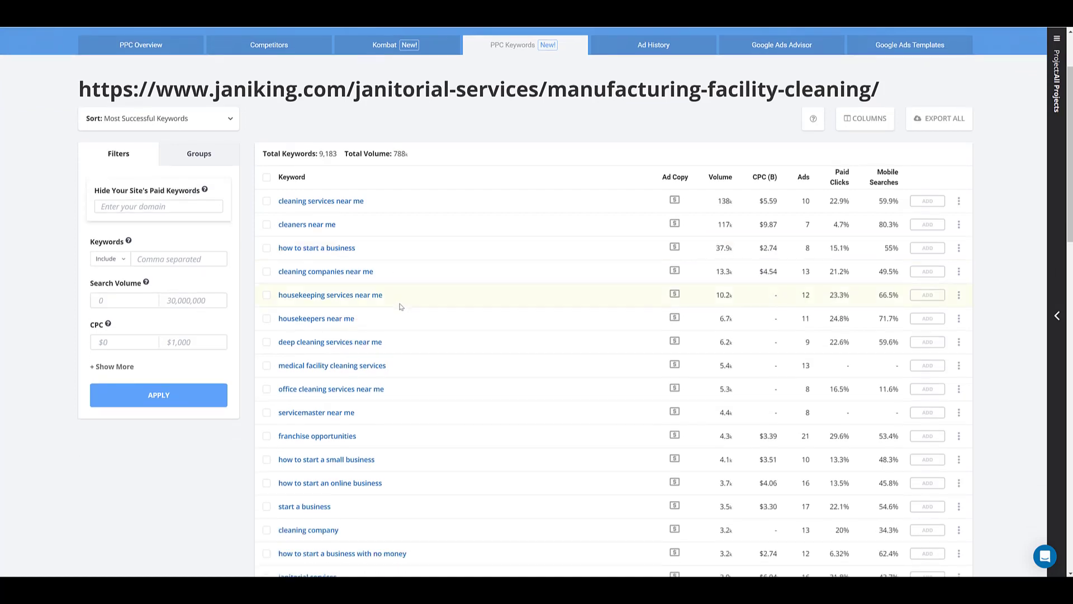
{"action": "scroll", "coordinate": [402, 308], "scroll_direction": "down", "scroll_amount": 1}
{"action": "scroll", "coordinate": [402, 305], "scroll_direction": "down", "scroll_amount": 2}
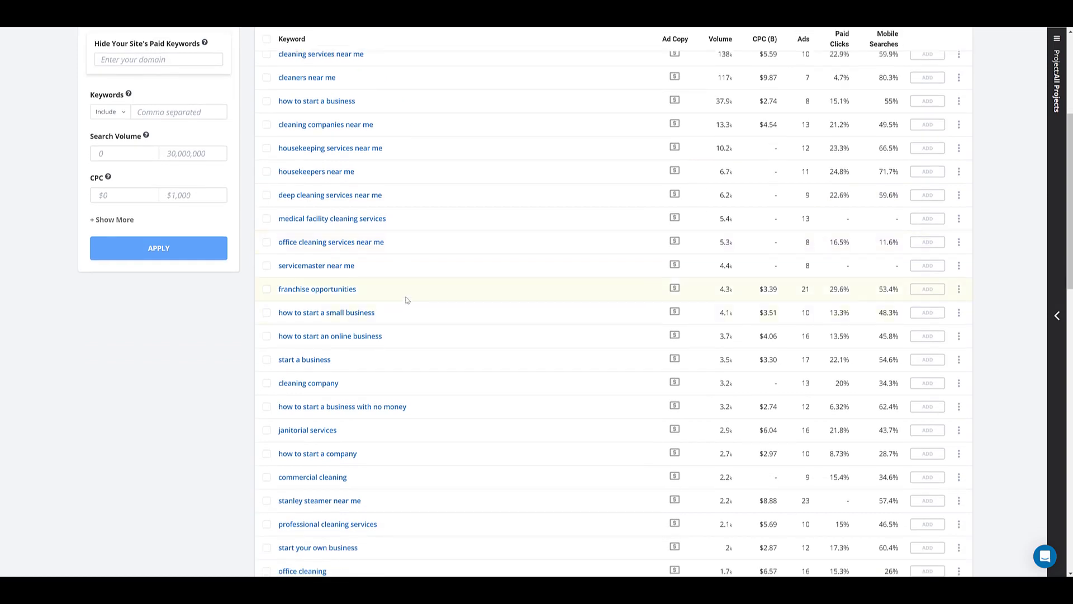
{"action": "scroll", "coordinate": [406, 300], "scroll_direction": "down", "scroll_amount": 2}
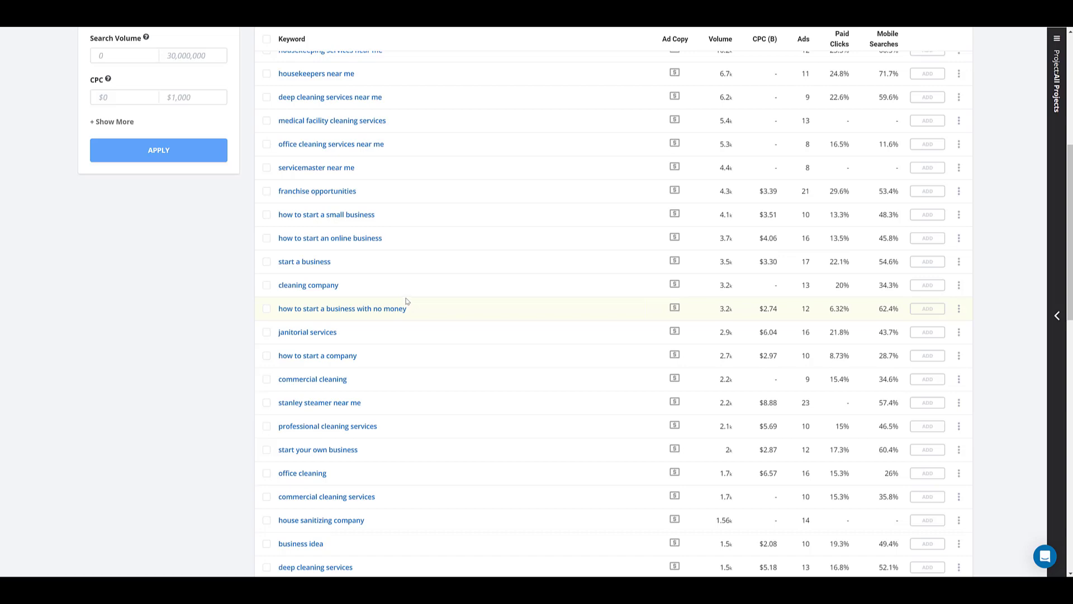
{"action": "scroll", "coordinate": [384, 304], "scroll_direction": "up", "scroll_amount": 6}
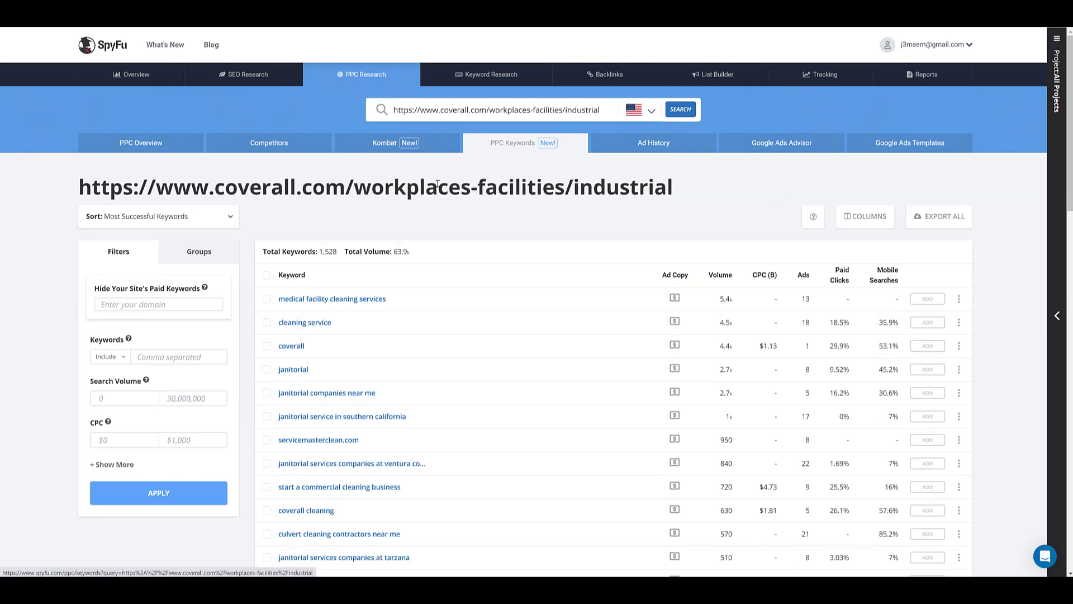
Step: Scroll down through the 1,528 paid keywords listed for the coverall.com industrial workplaces page
{"action": "scroll", "coordinate": [435, 219], "scroll_direction": "down", "scroll_amount": 1}
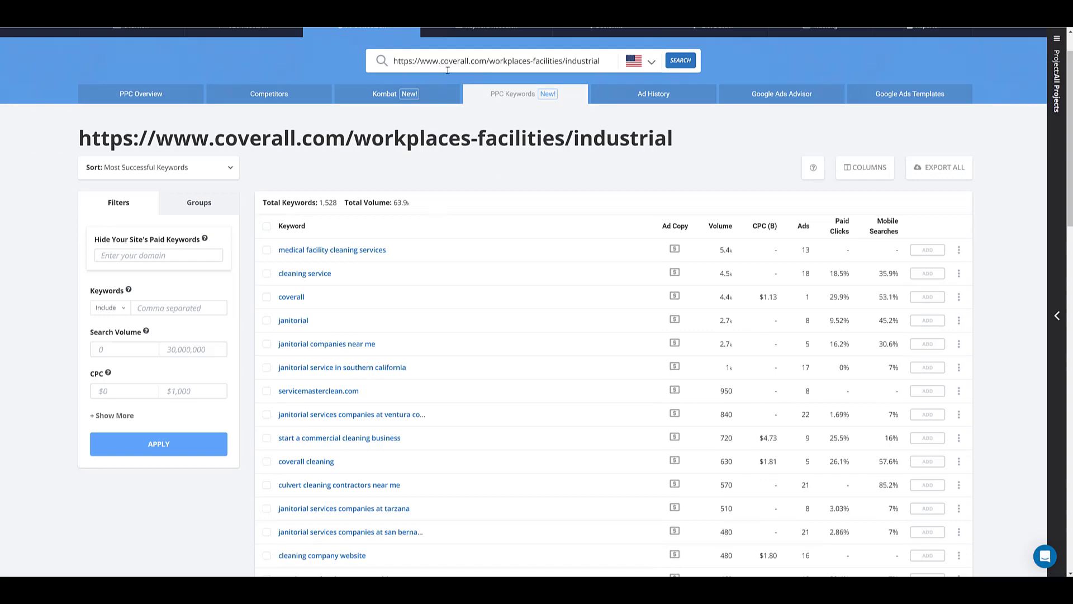
{"action": "scroll", "coordinate": [472, 198], "scroll_direction": "down", "scroll_amount": 1}
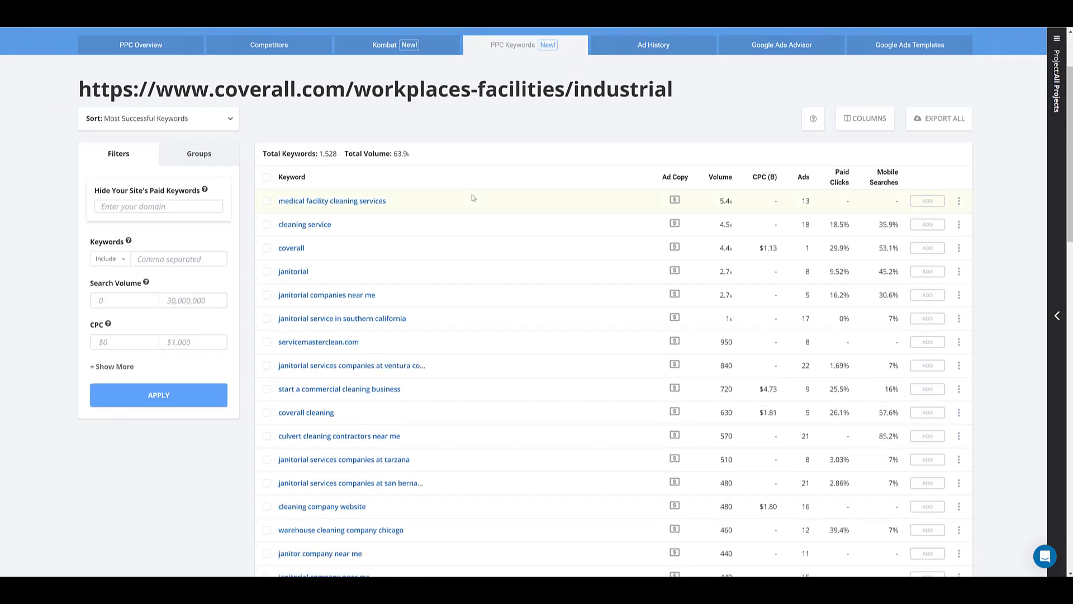
{"action": "scroll", "coordinate": [473, 198], "scroll_direction": "down", "scroll_amount": 3}
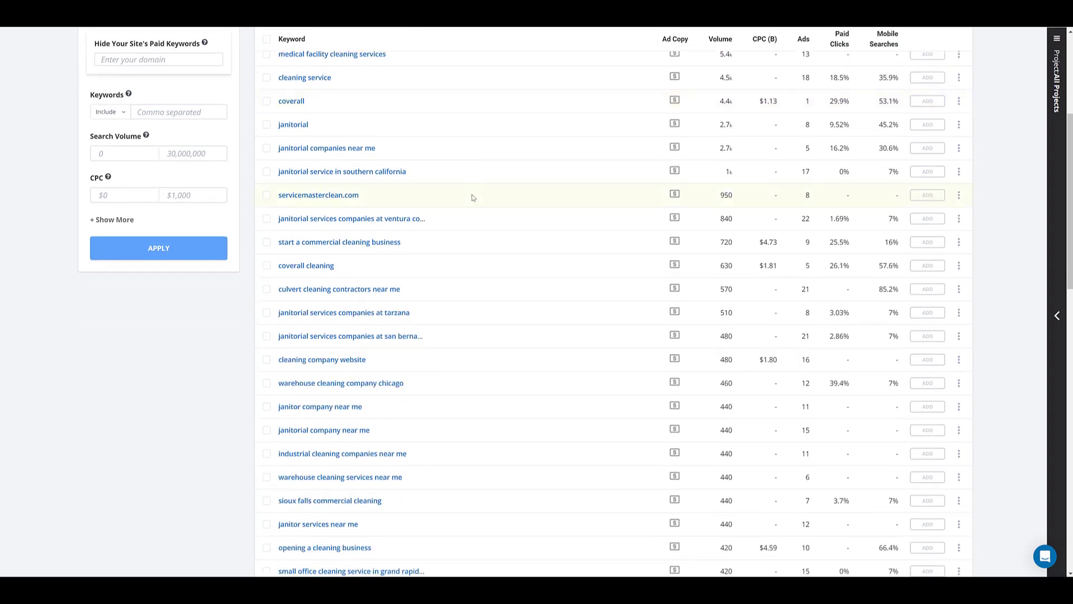
{"action": "scroll", "coordinate": [472, 198], "scroll_direction": "down", "scroll_amount": 3}
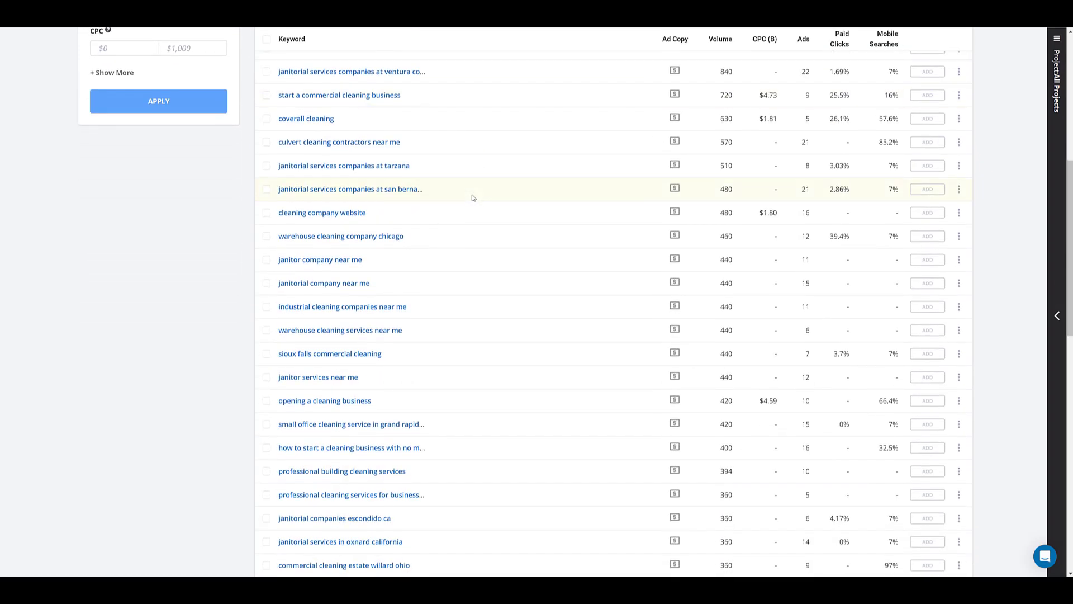
{"action": "scroll", "coordinate": [472, 198], "scroll_direction": "down", "scroll_amount": 3}
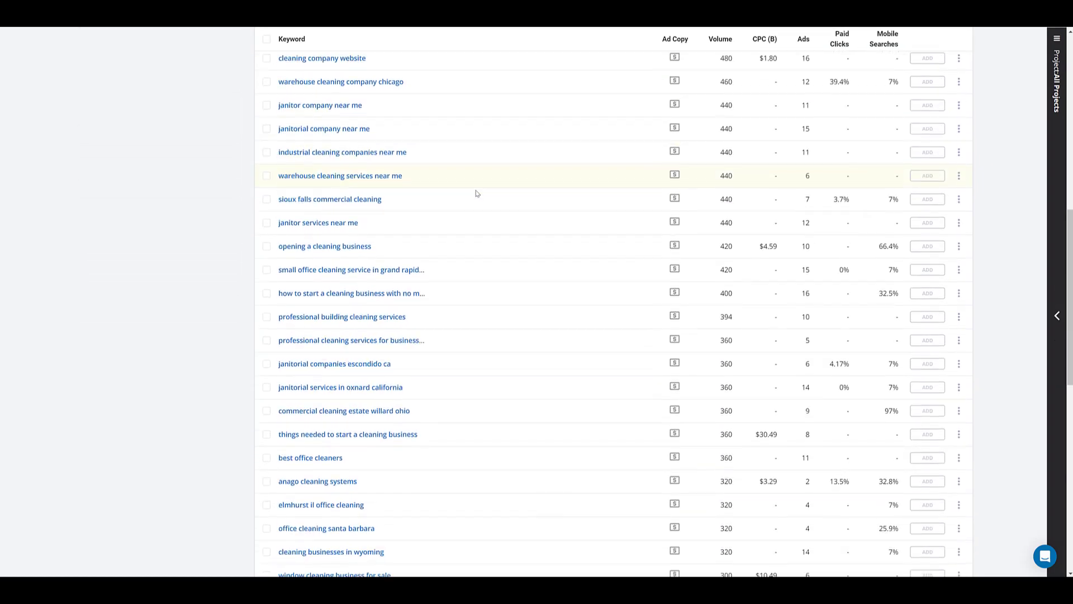
{"action": "scroll", "coordinate": [475, 192], "scroll_direction": "down", "scroll_amount": 1}
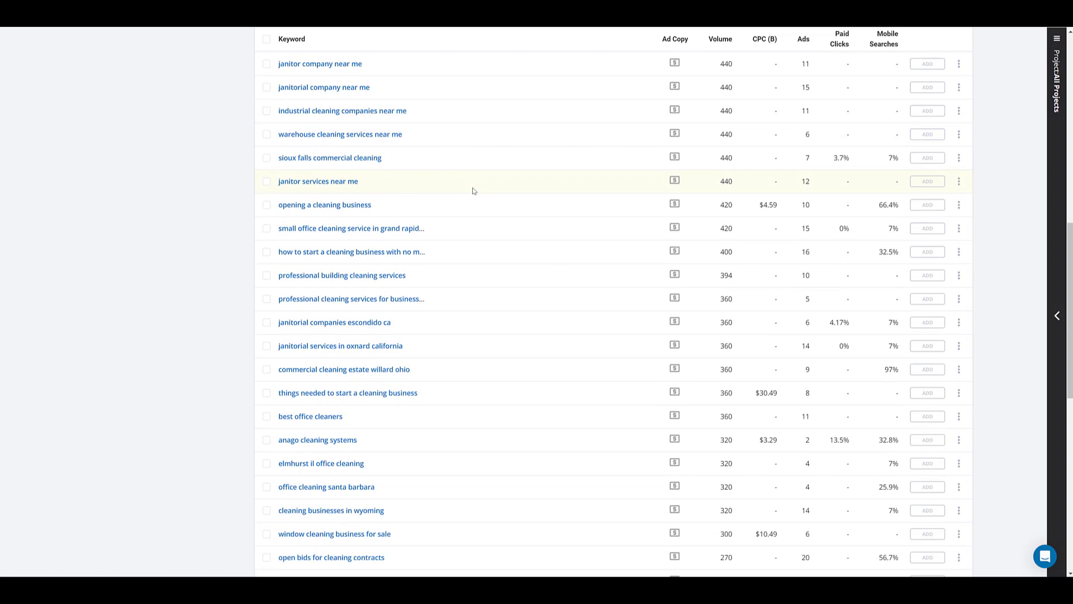